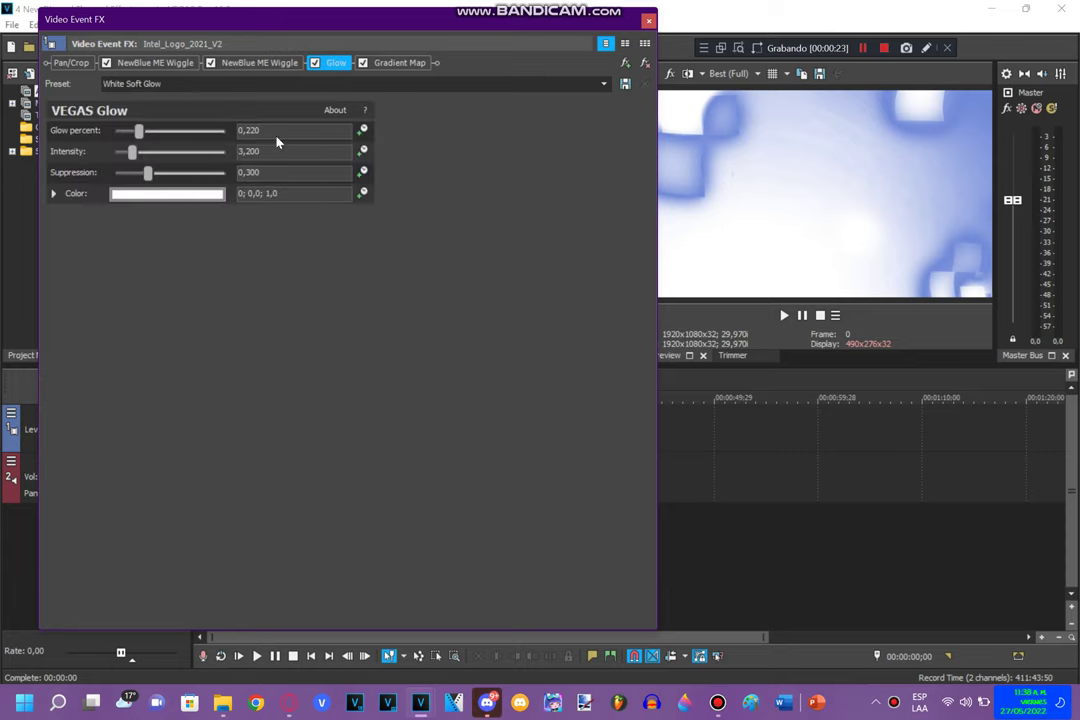
Step: Examine the colour points of the first clip's Gradient Map effect, then close its video effects
click(393, 63)
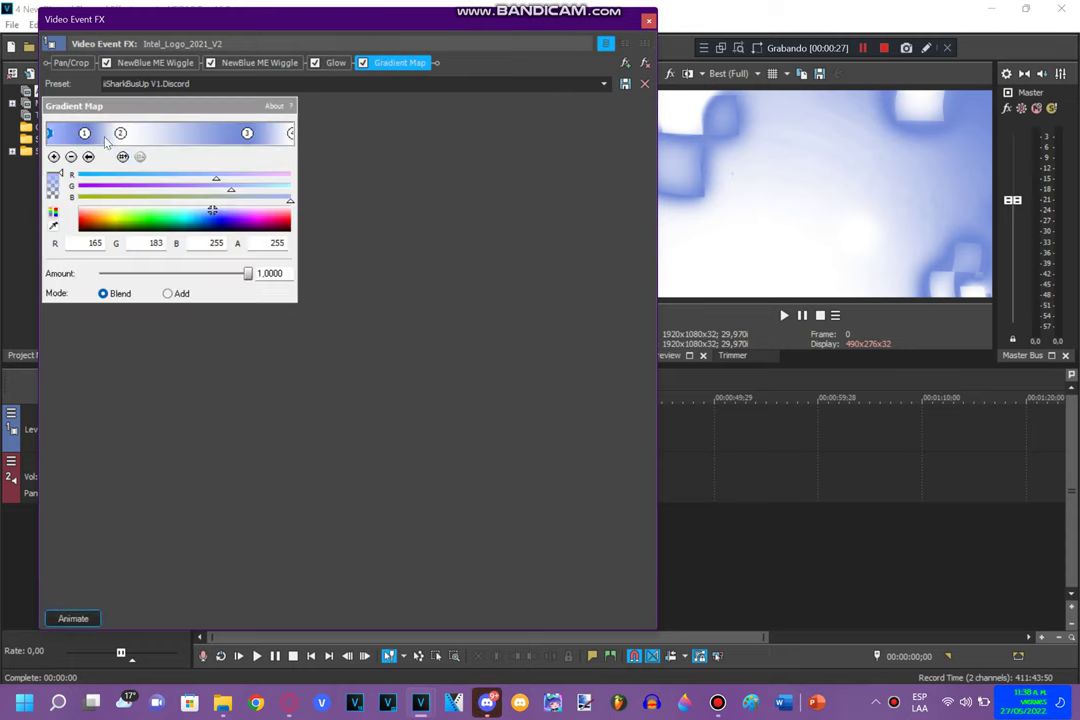
click(103, 159)
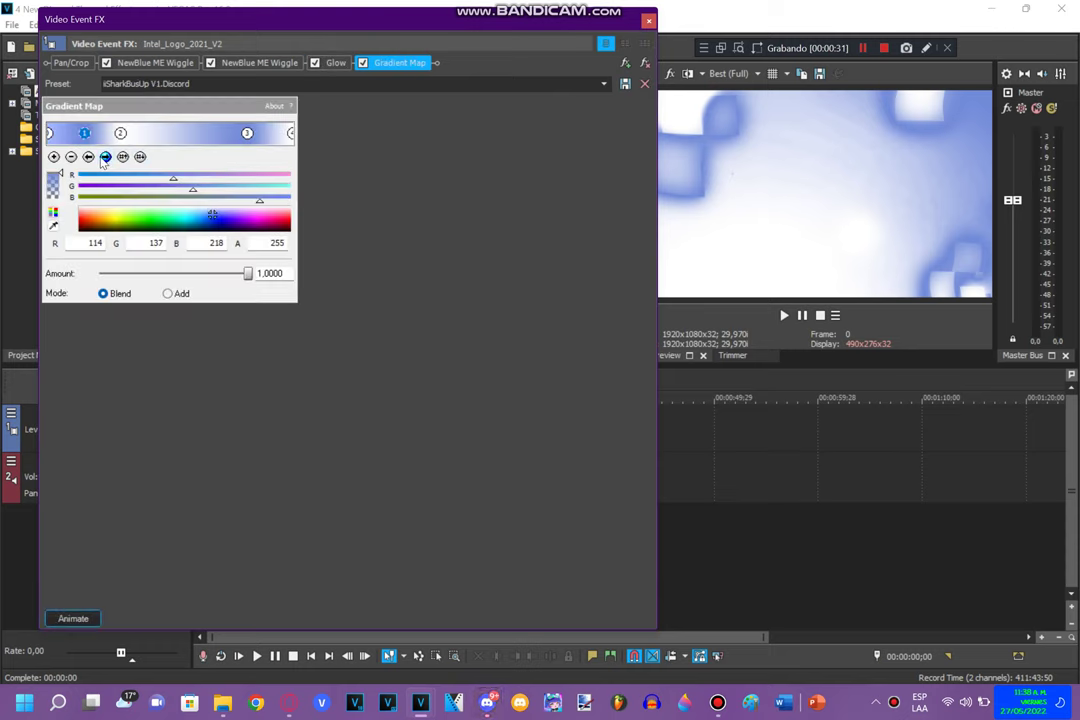
click(104, 159)
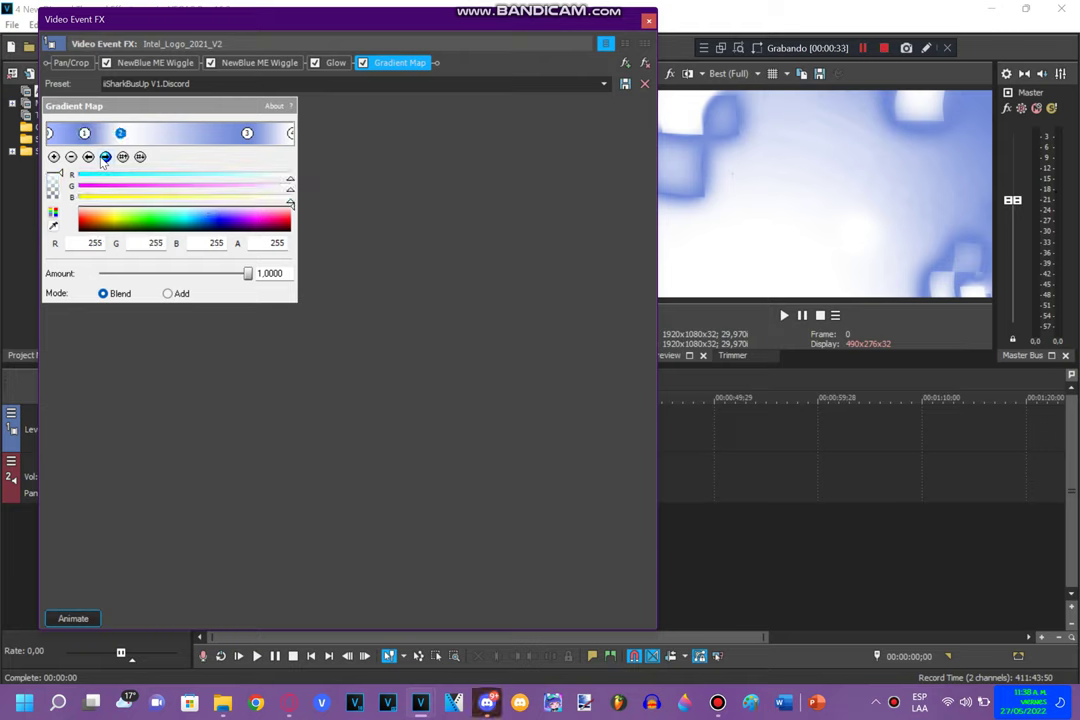
click(104, 159)
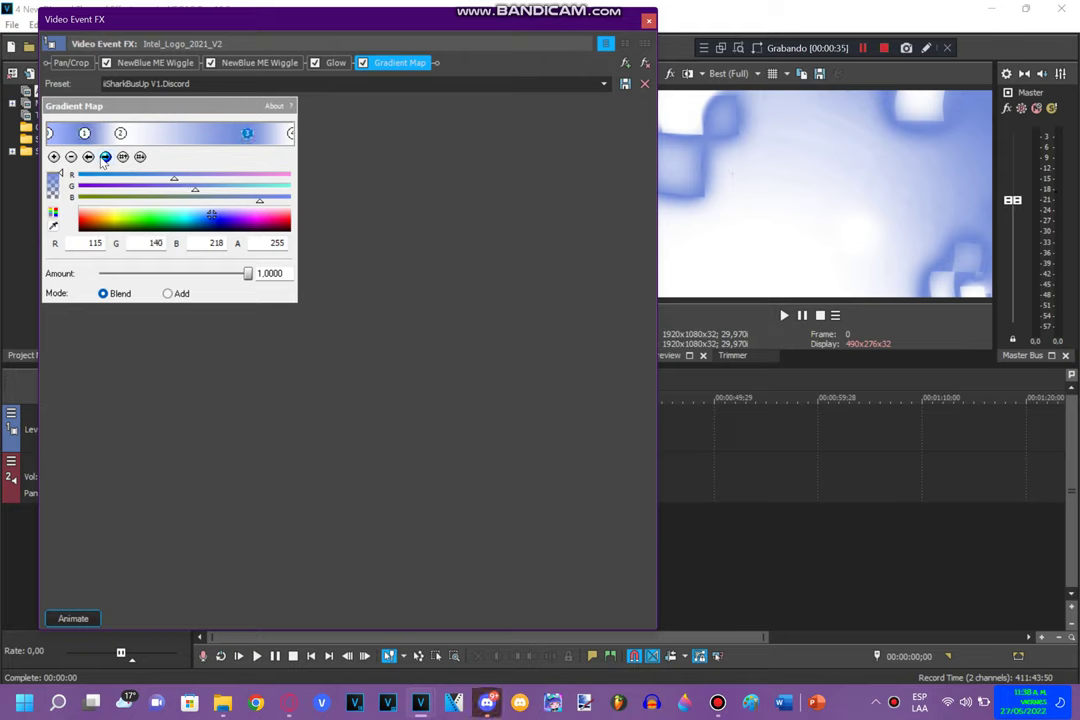
click(649, 20)
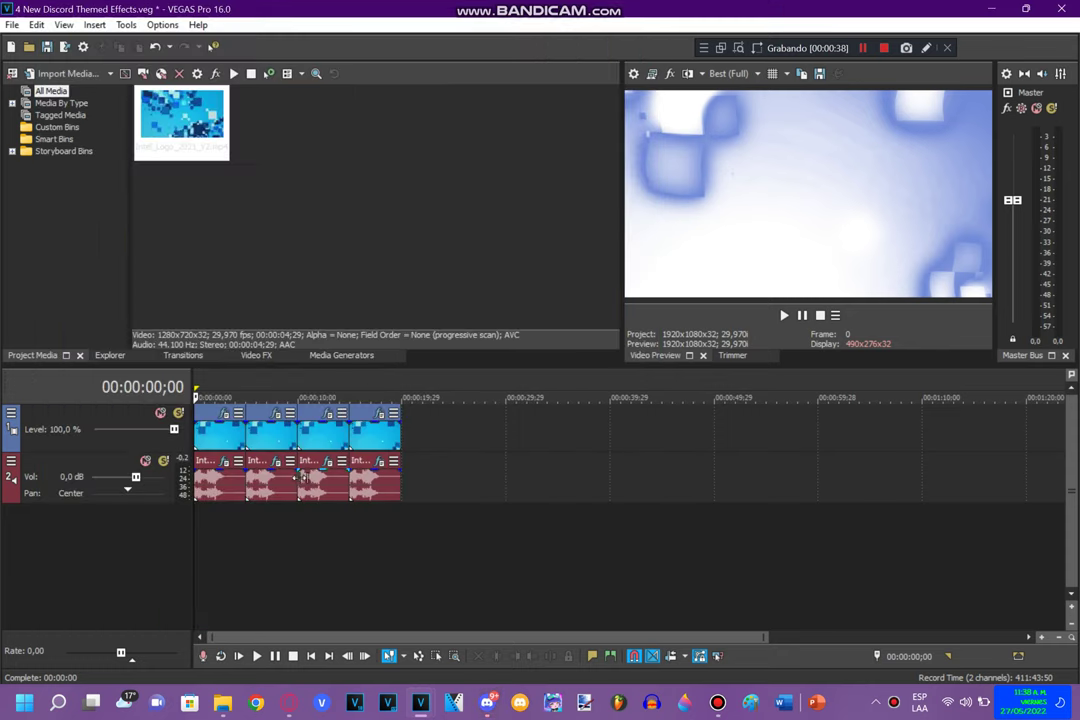
Step: Review the first clip's audio effect chain, from both ExpressFX Chorus effects through the vocoders and tb_grumblebum to IL Vocodex
click(224, 461)
click(80, 67)
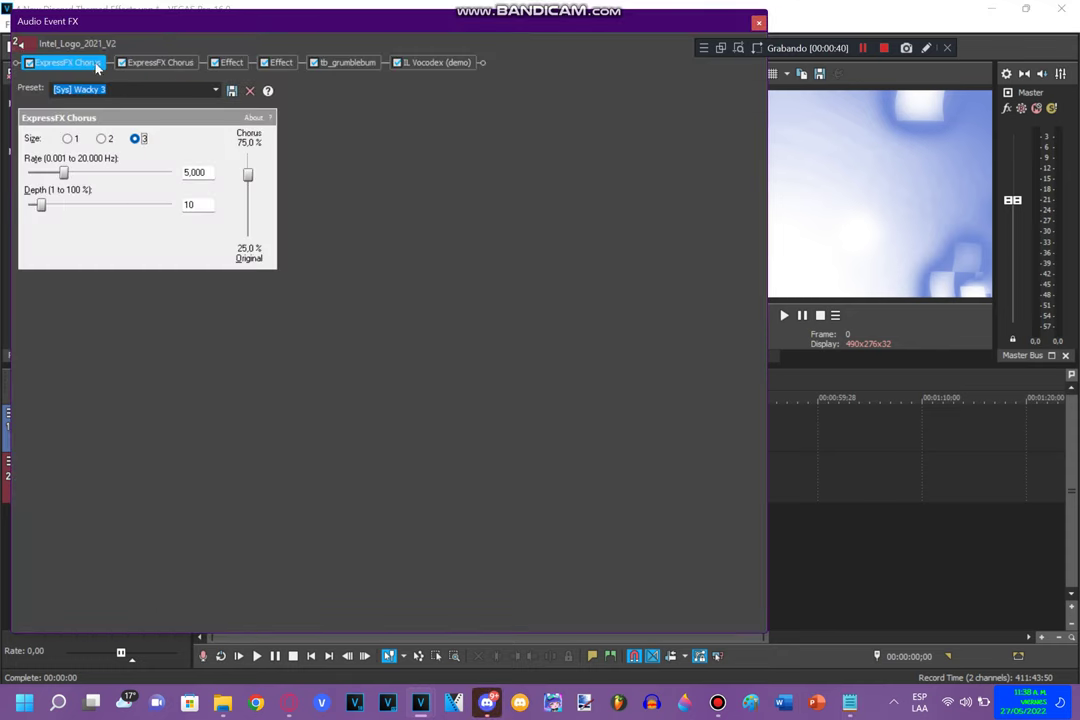
click(174, 66)
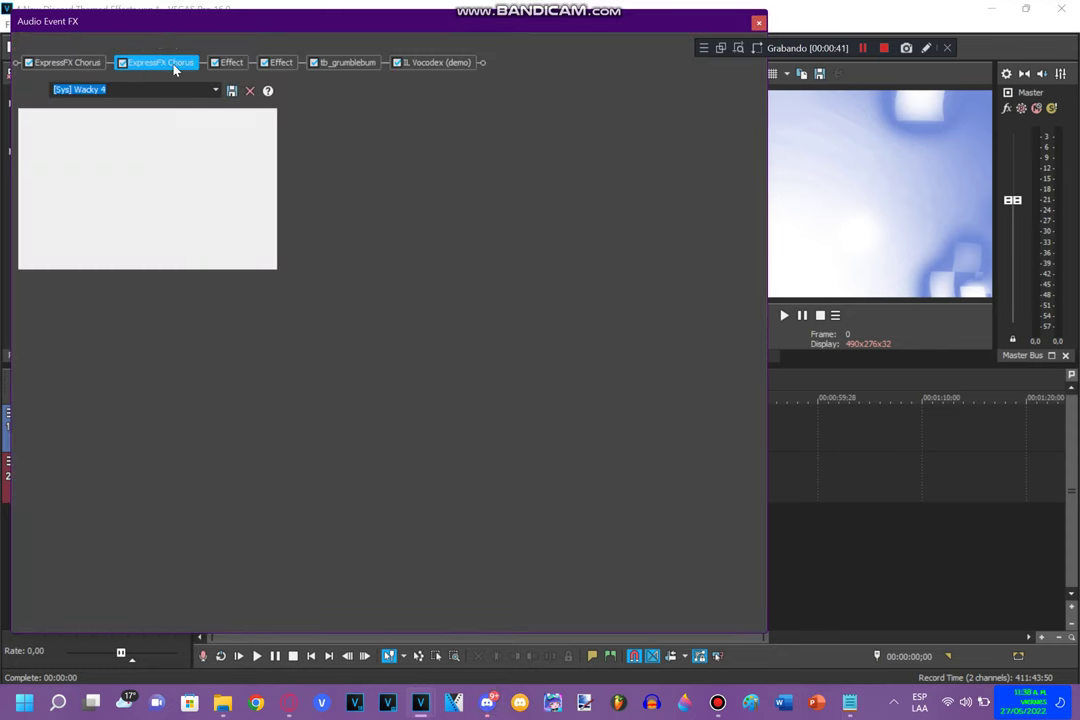
click(233, 66)
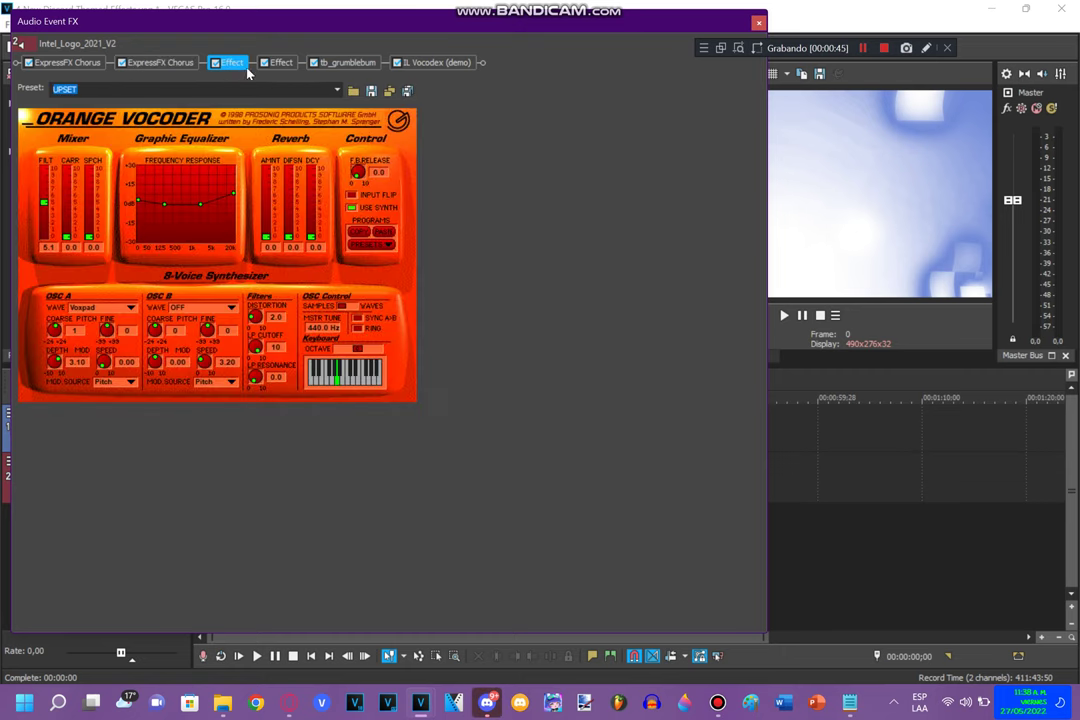
click(285, 65)
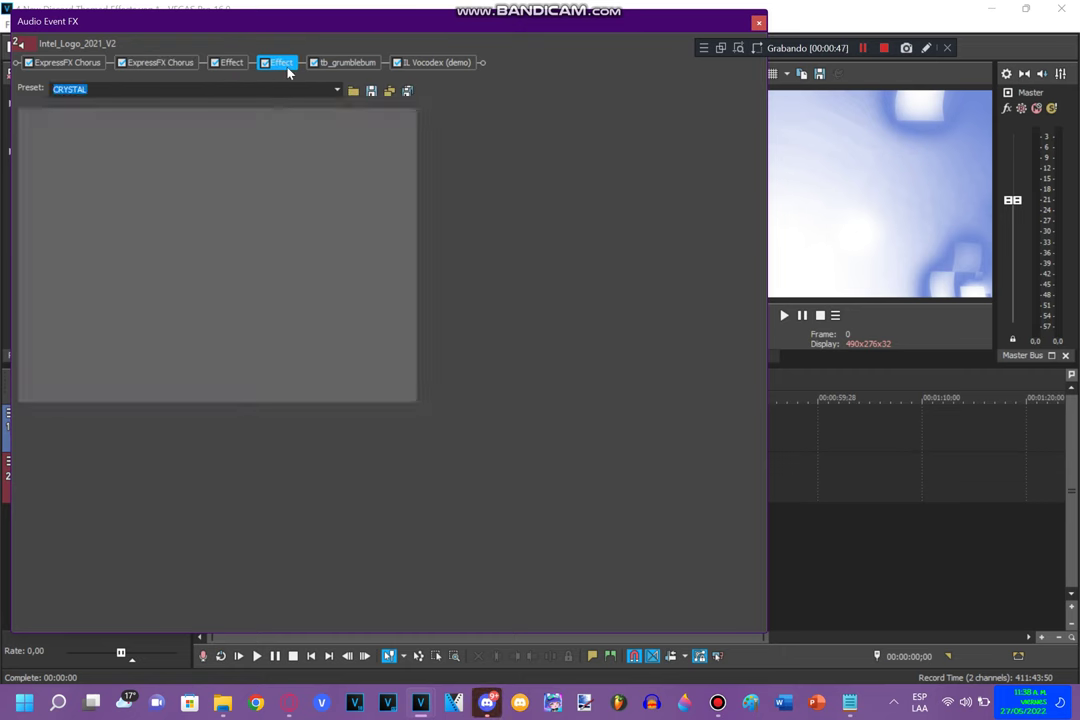
click(348, 66)
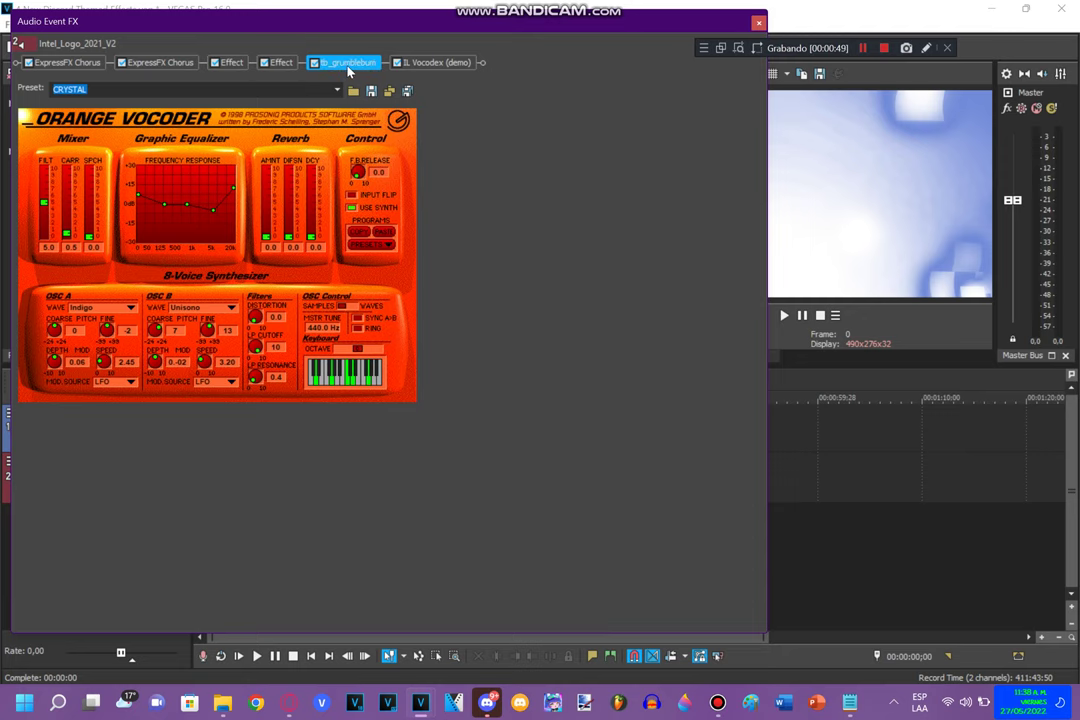
click(431, 64)
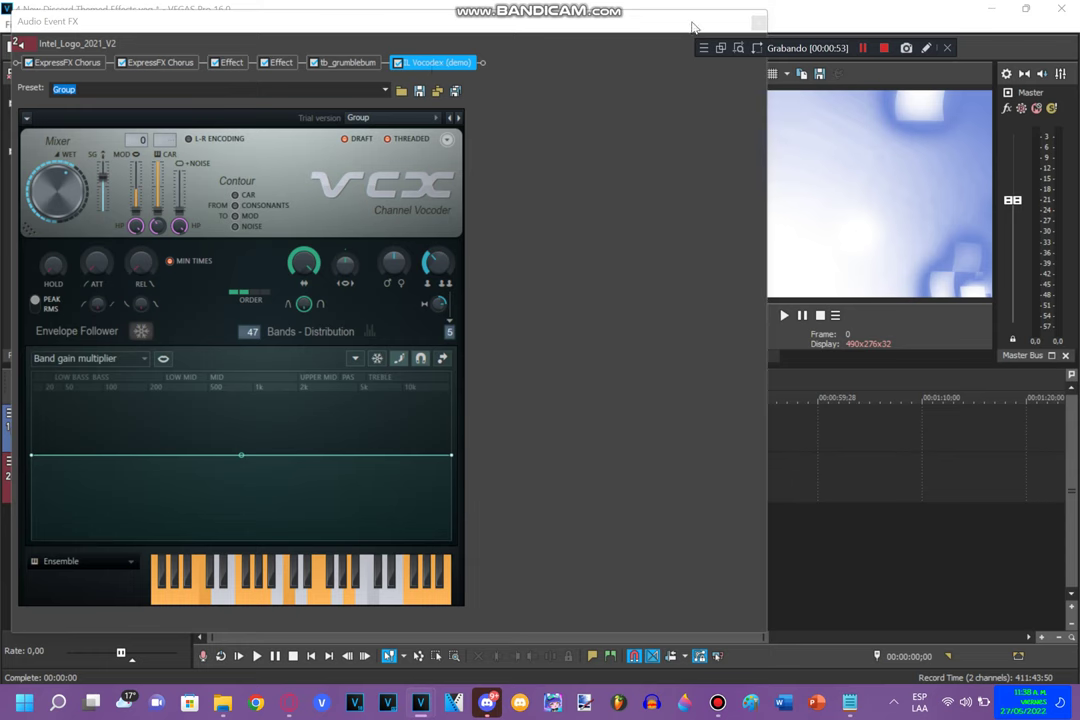
click(760, 21)
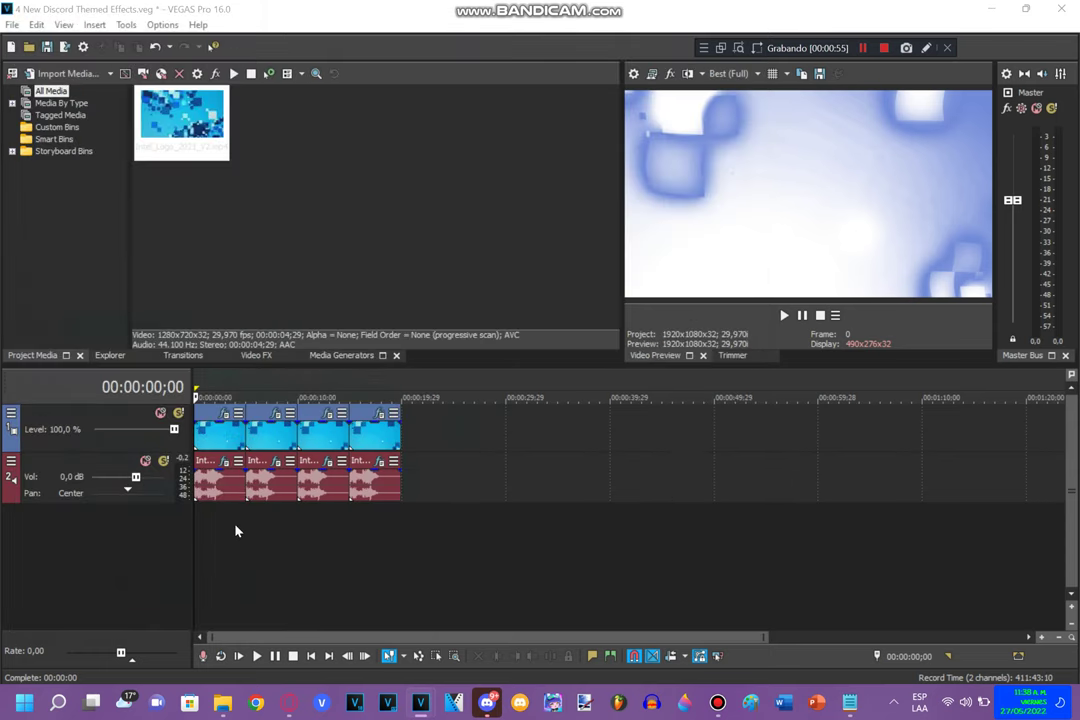
Step: Inspect the TV Simulator and Light Rays settings in the second clip's video effects
click(241, 400)
click(277, 414)
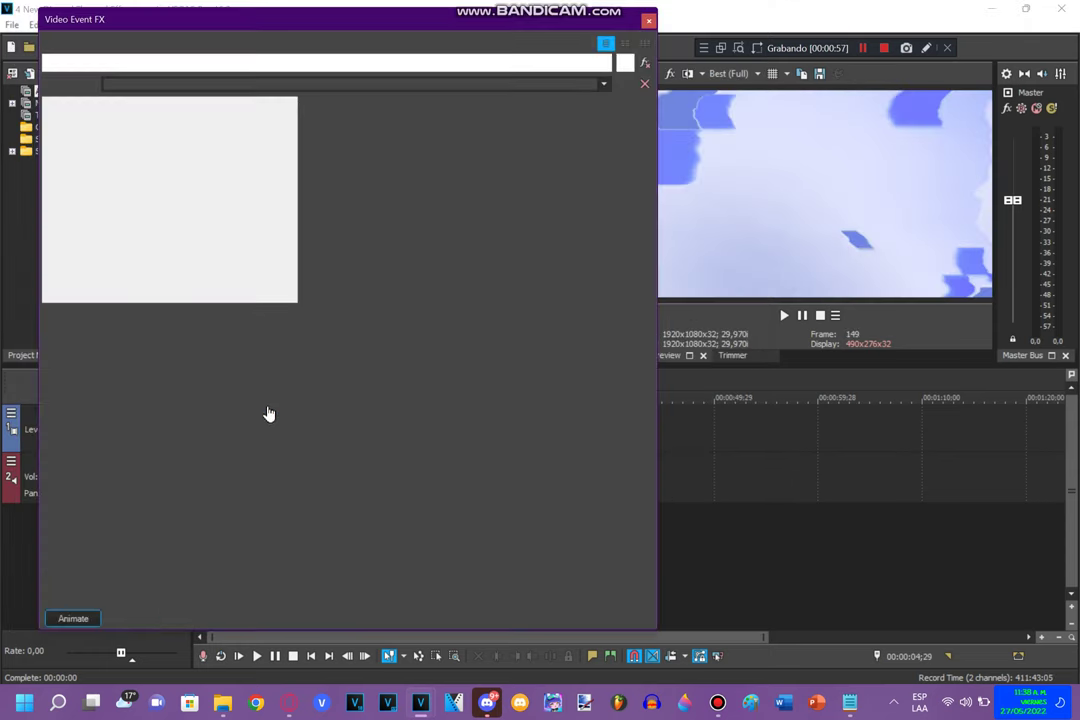
click(140, 63)
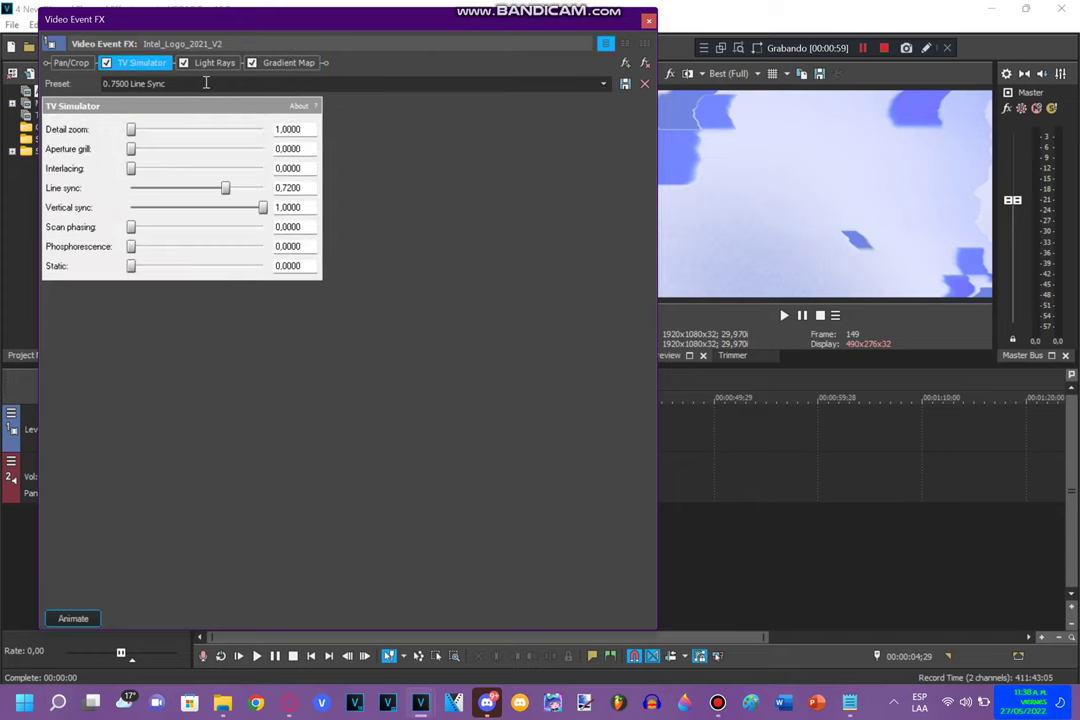
click(217, 66)
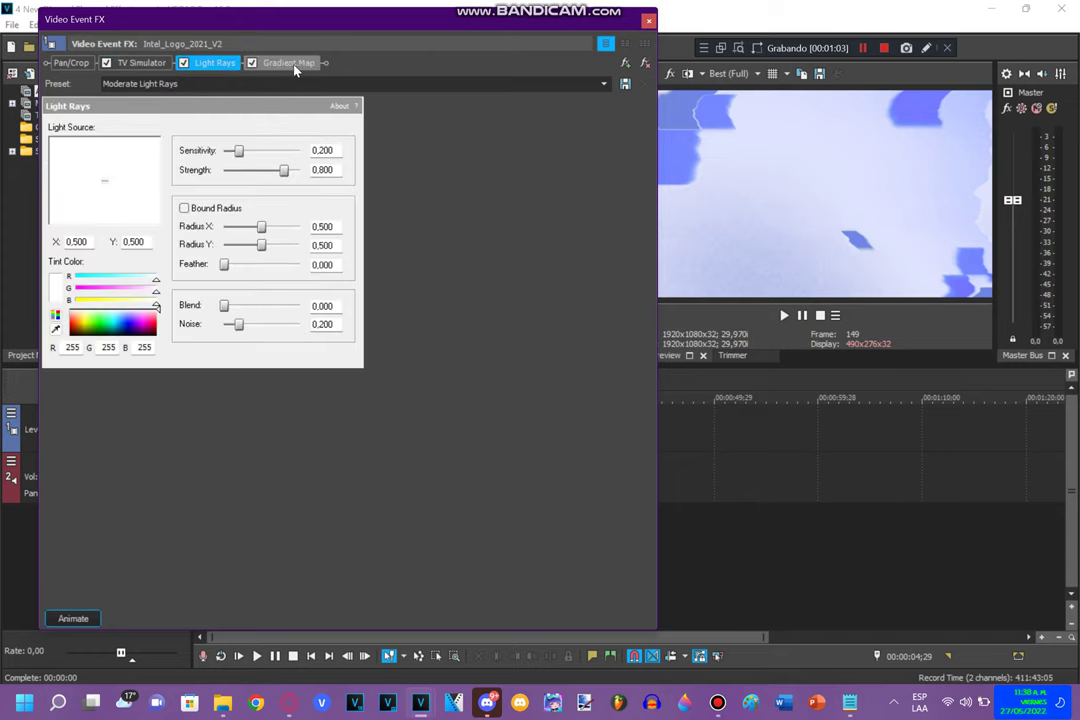
Step: Examine each colour point of the second clip's Gradient Map effect and close the video effects window
click(295, 66)
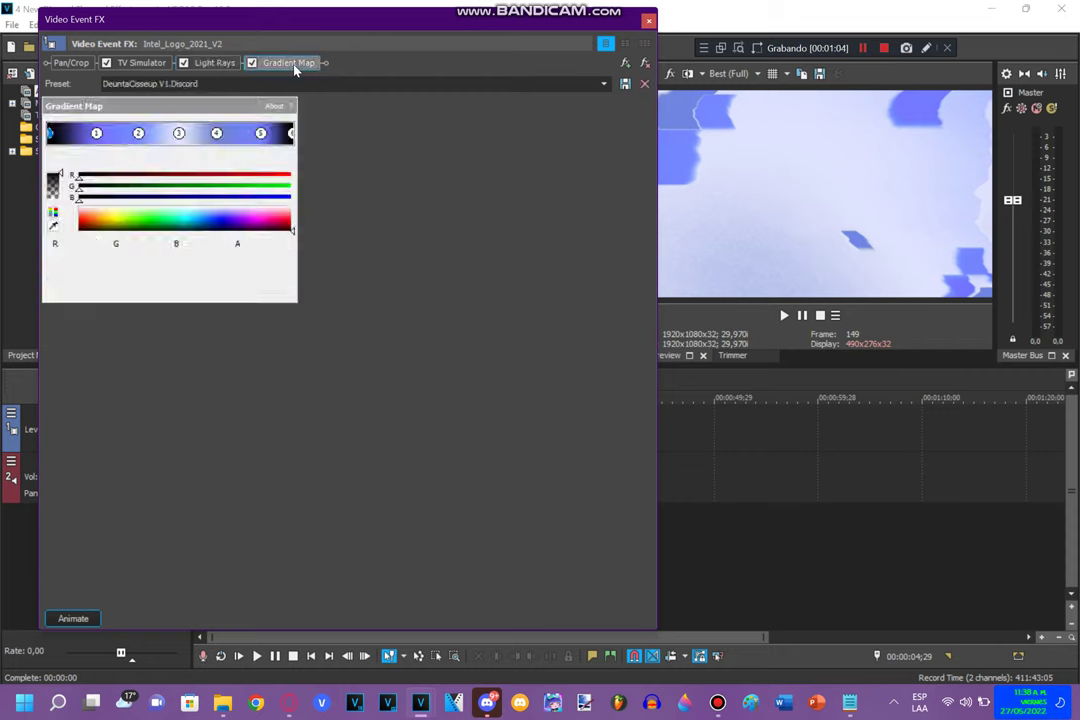
click(97, 135)
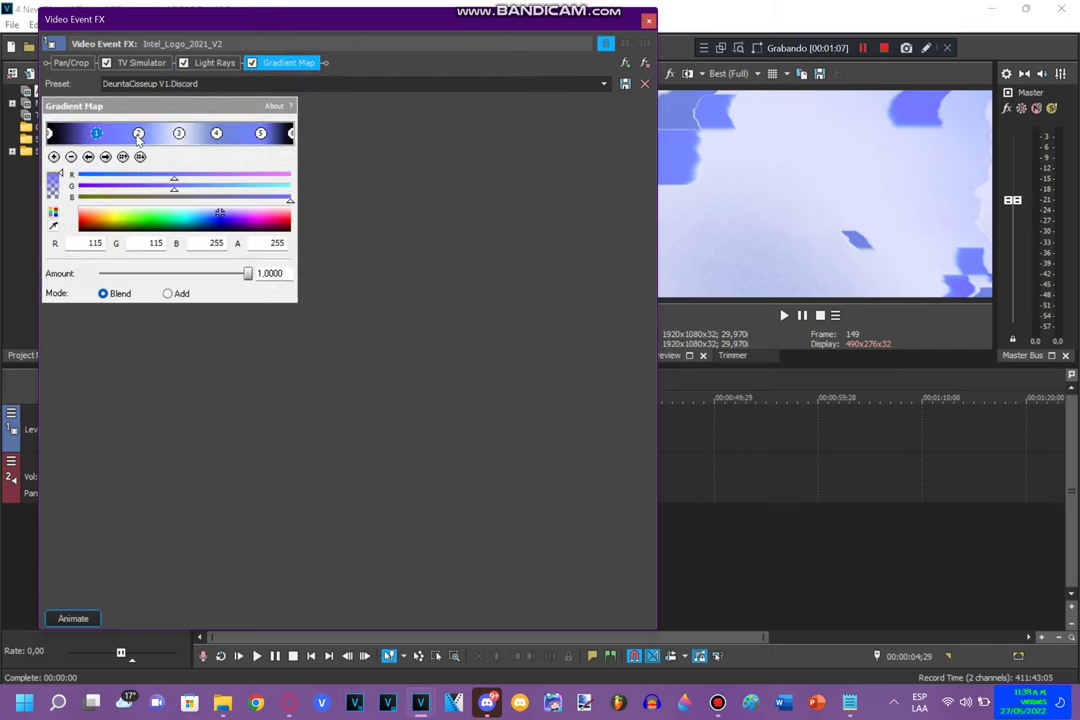
click(139, 135)
click(179, 135)
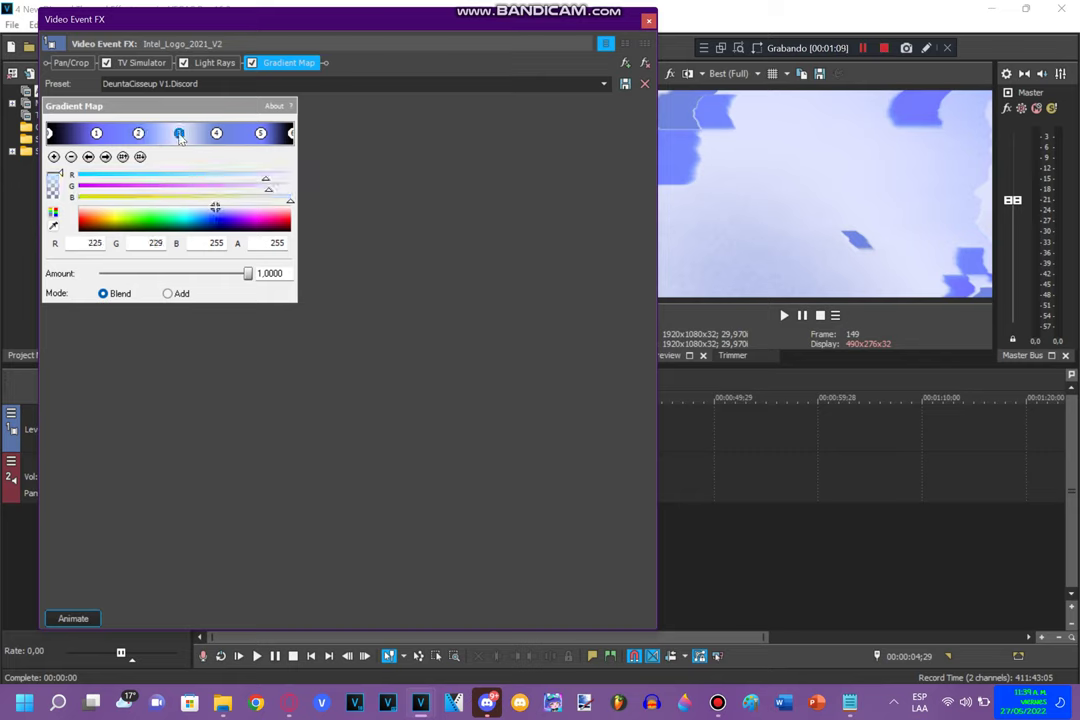
click(217, 135)
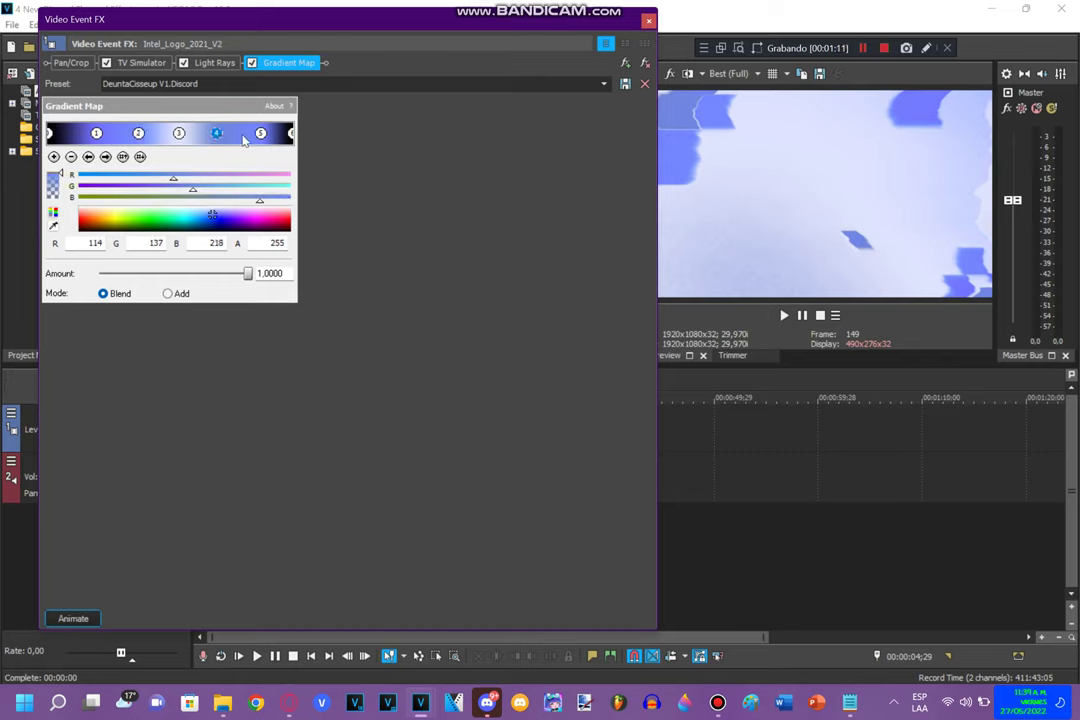
click(261, 135)
click(291, 135)
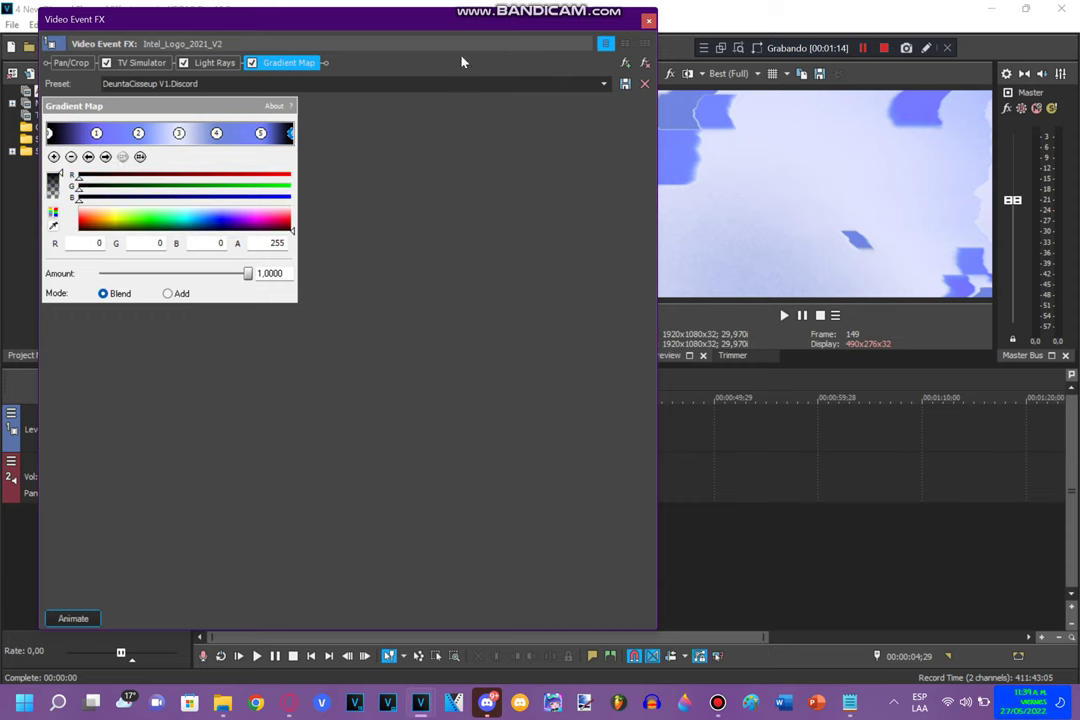
click(650, 22)
Step: Review the second clip's audio effects: ExpressFX Chorus, tb_grumblebum, IO/Phaser with its presets, and IL Vocodex
click(280, 468)
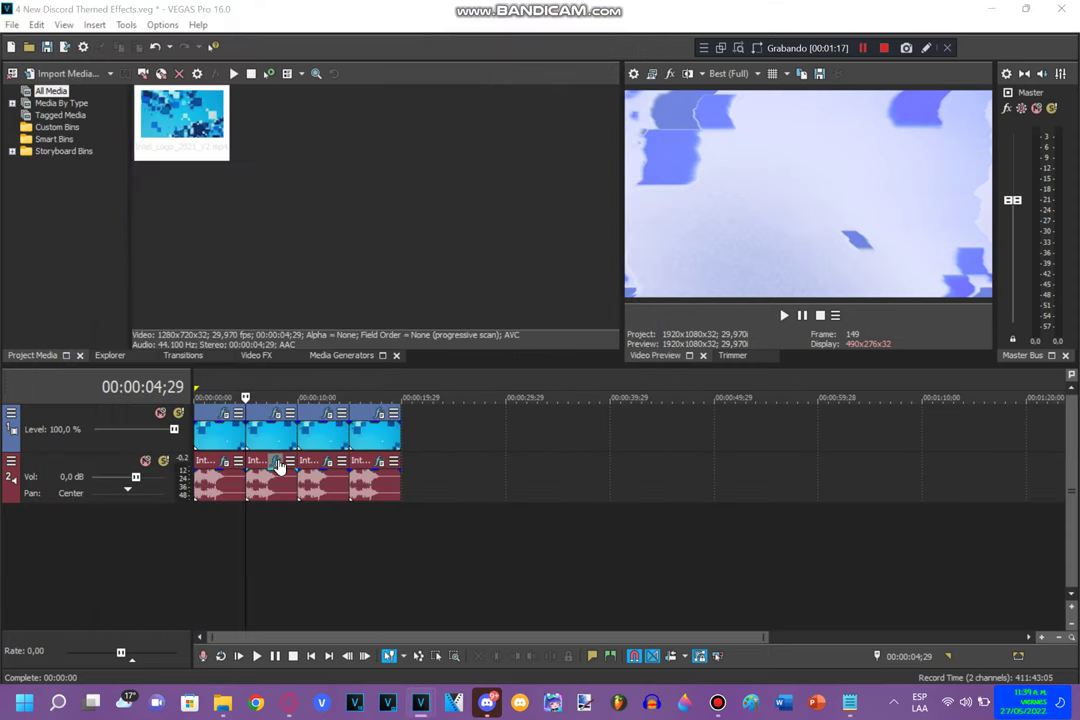
click(78, 62)
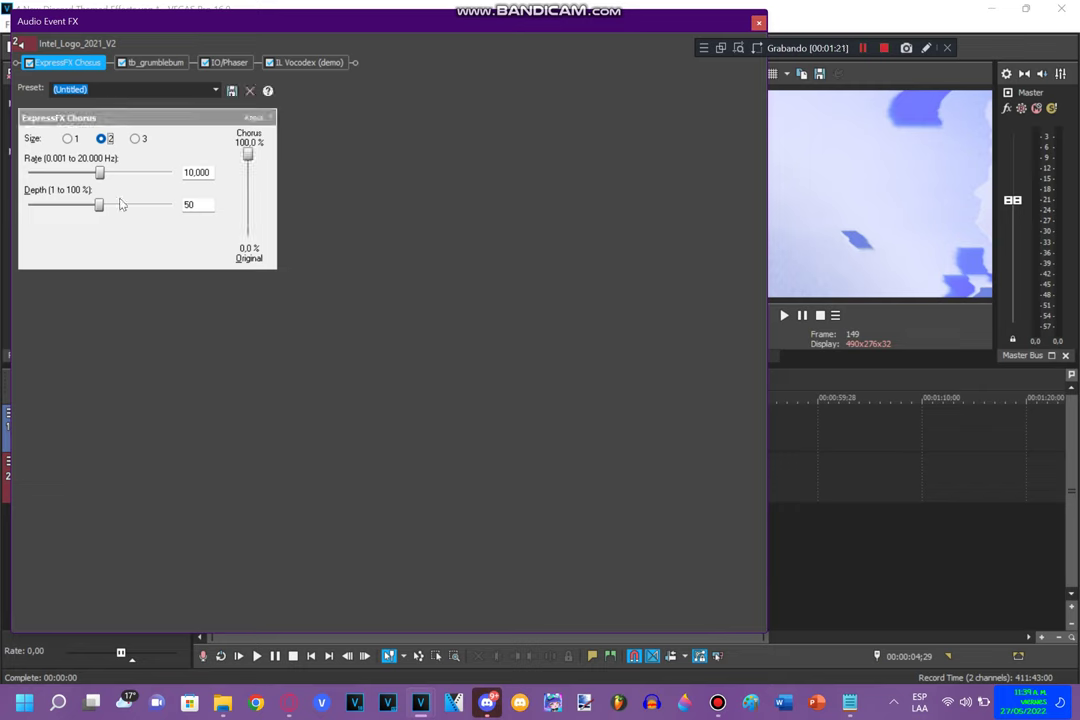
click(172, 64)
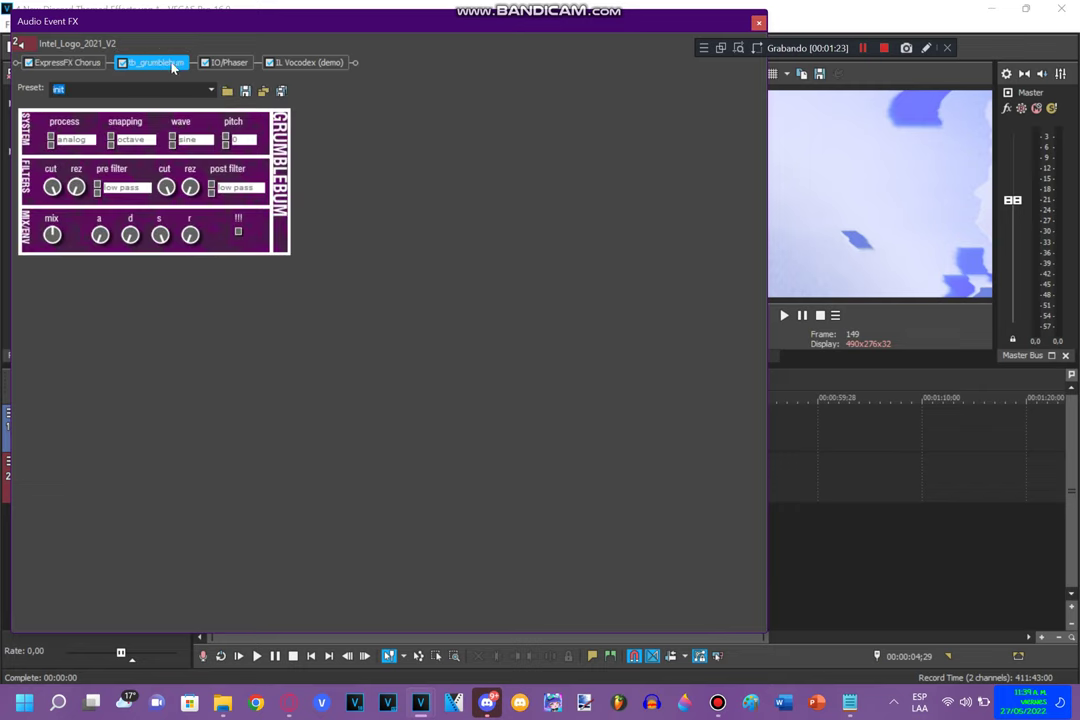
click(240, 63)
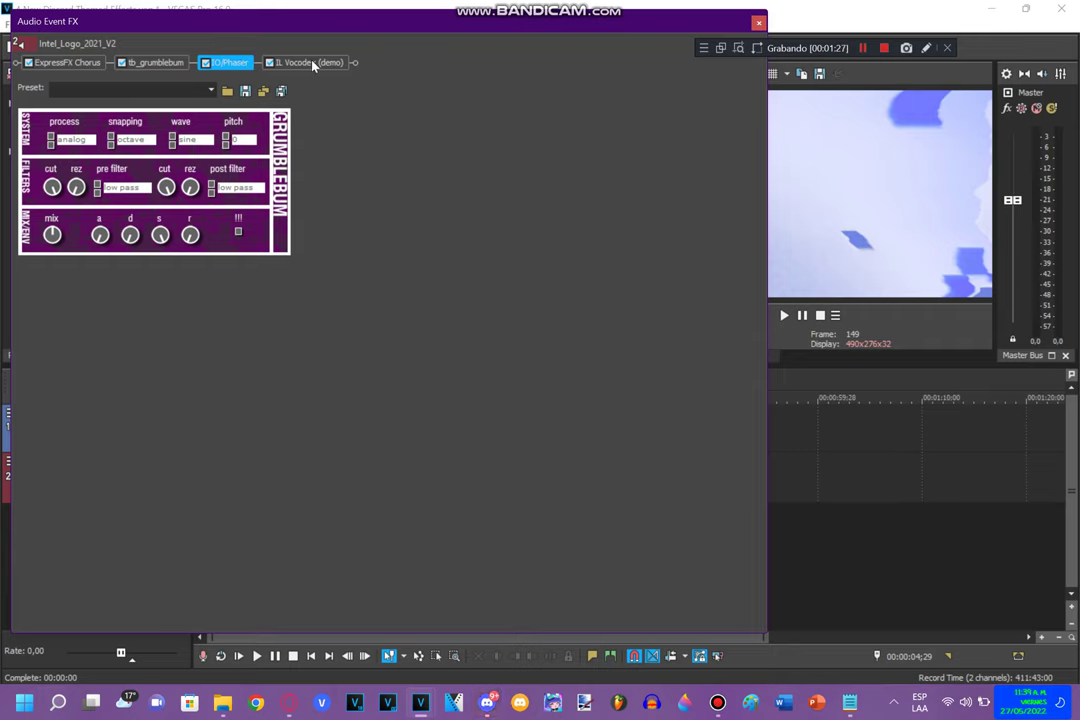
click(232, 63)
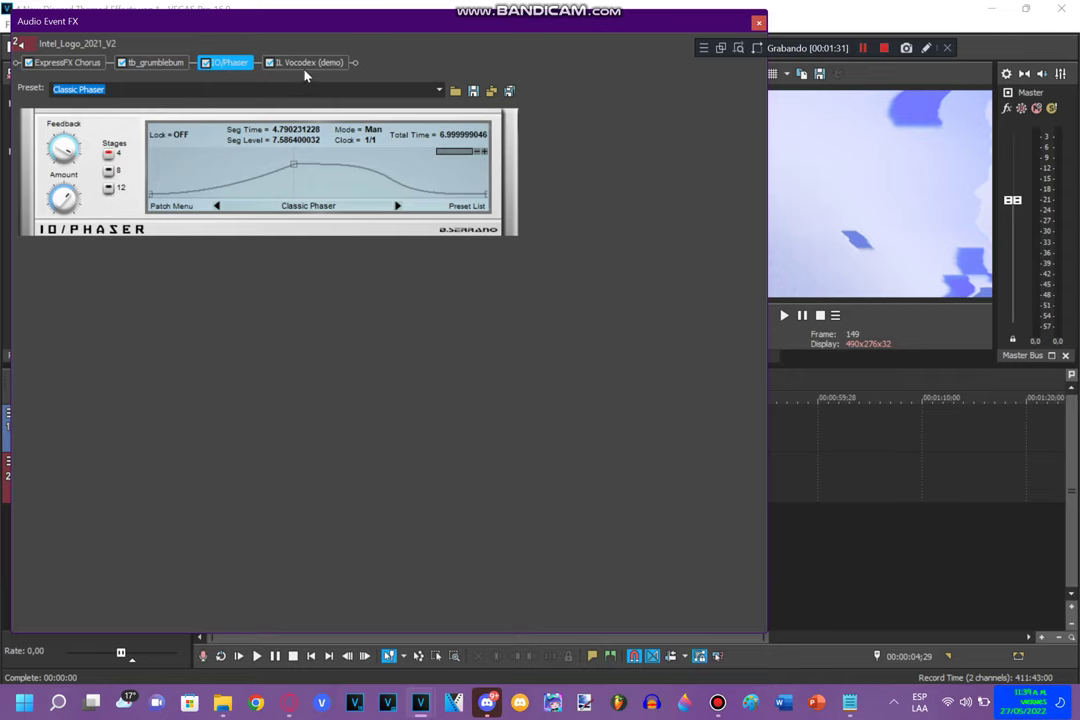
click(436, 89)
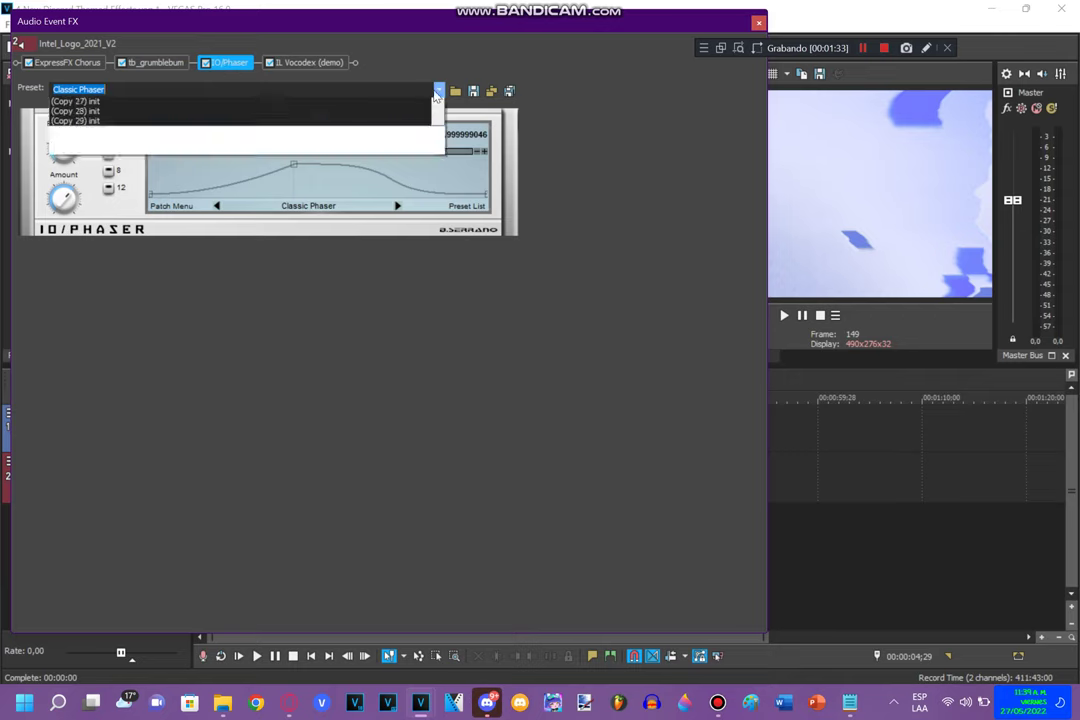
click(207, 92)
click(295, 64)
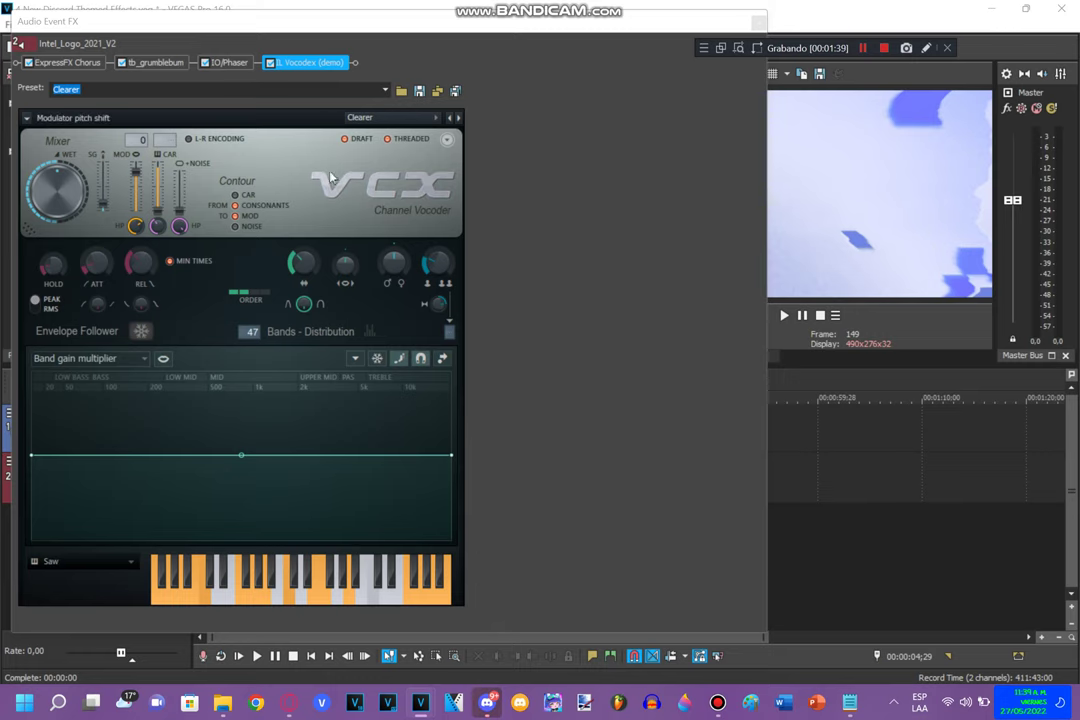
click(759, 21)
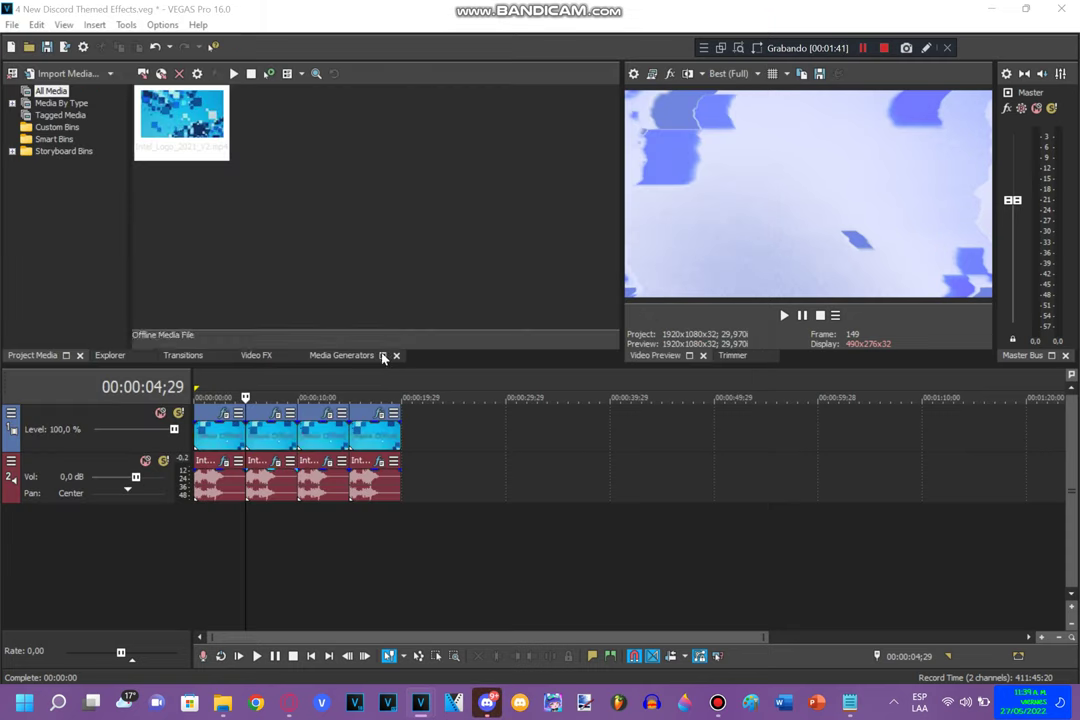
Step: Inspect the third clip's Gradient Map colour points and TV Simulator settings, plus its Orange Vocoder audio effect
click(318, 442)
click(329, 415)
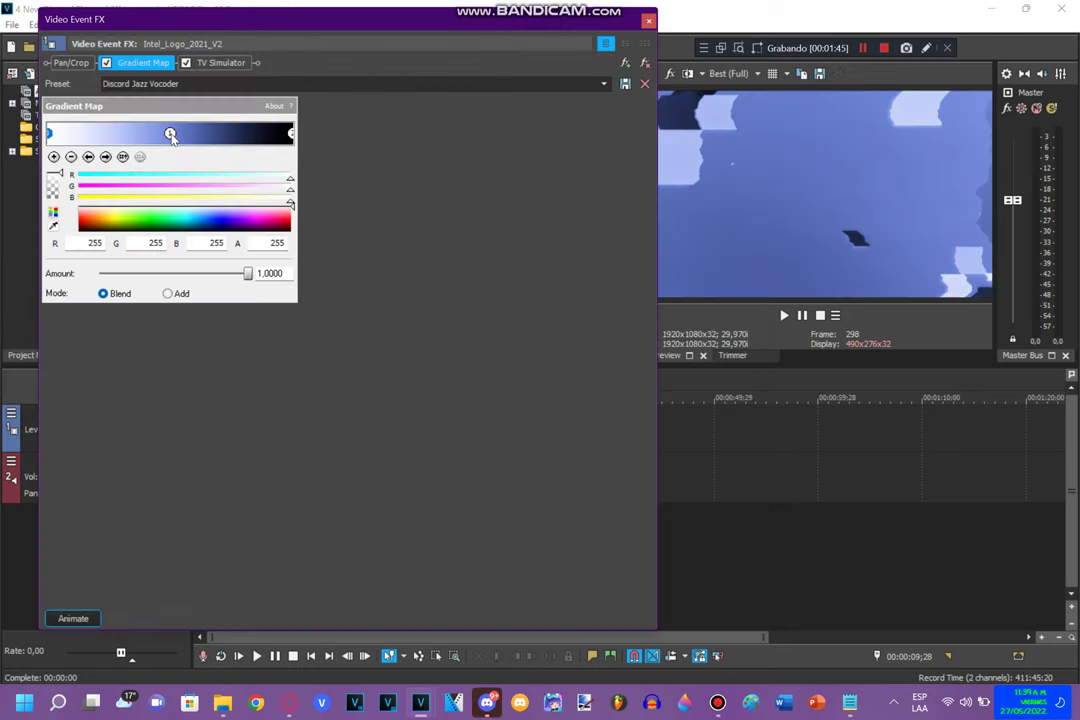
click(171, 135)
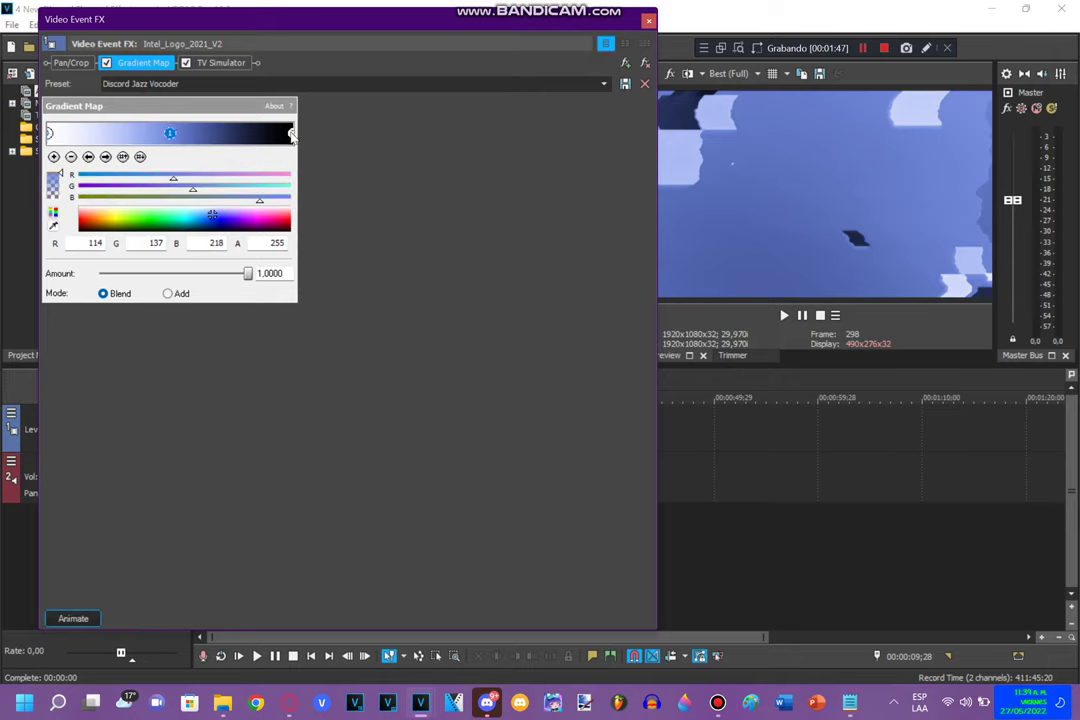
click(291, 134)
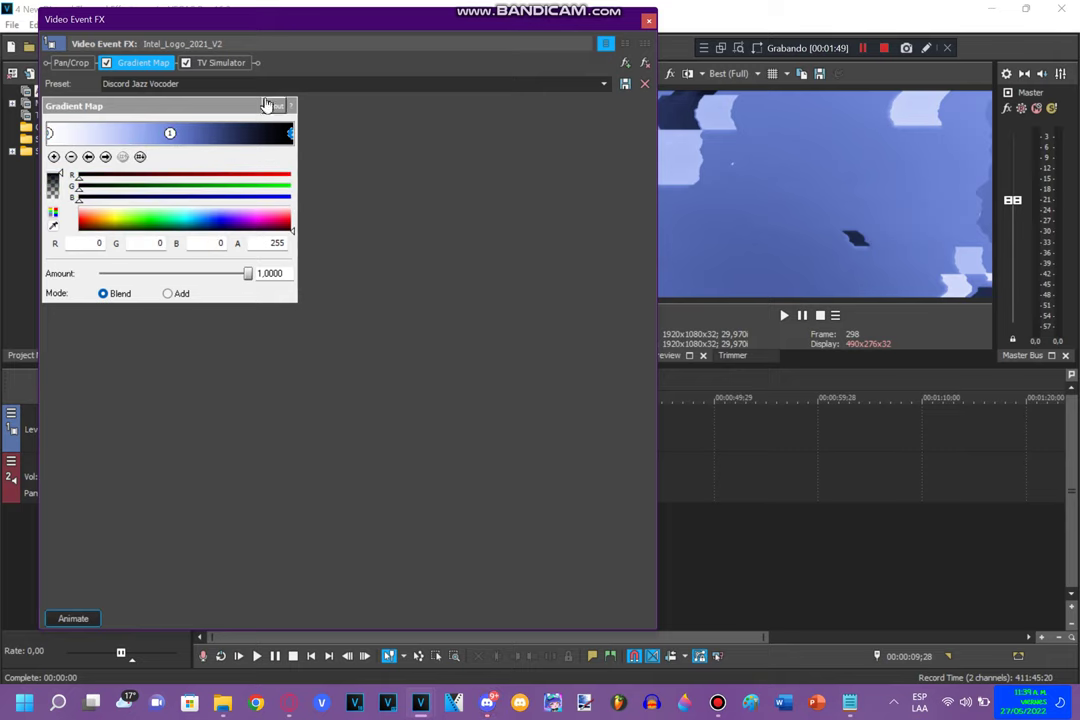
click(230, 64)
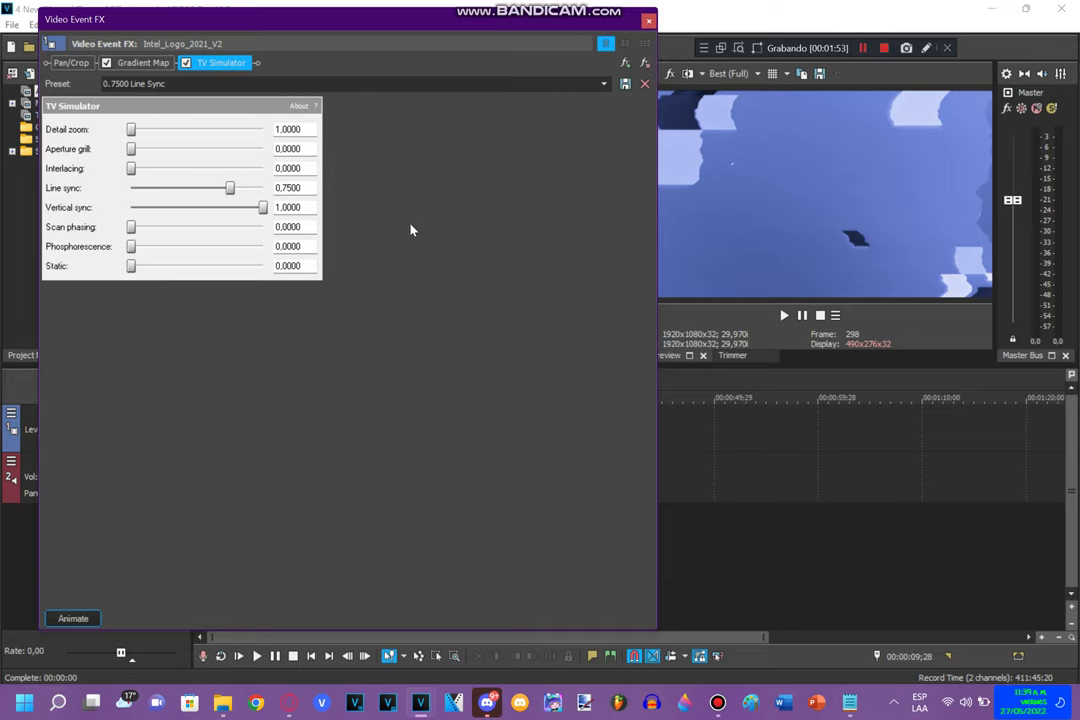
click(648, 21)
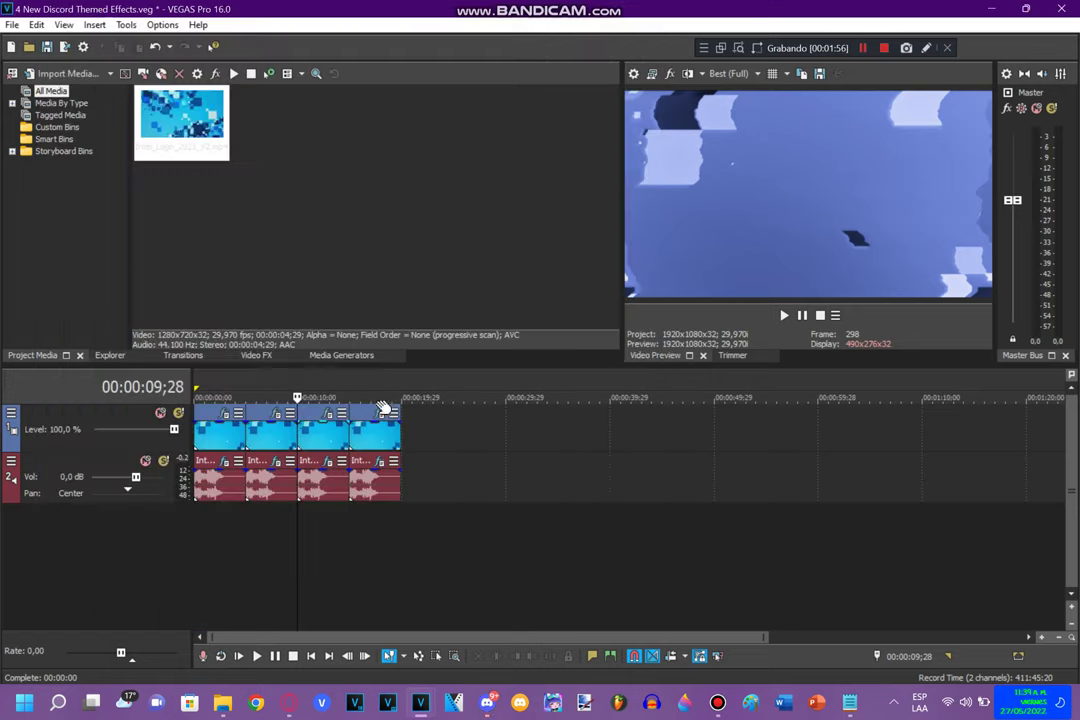
click(326, 464)
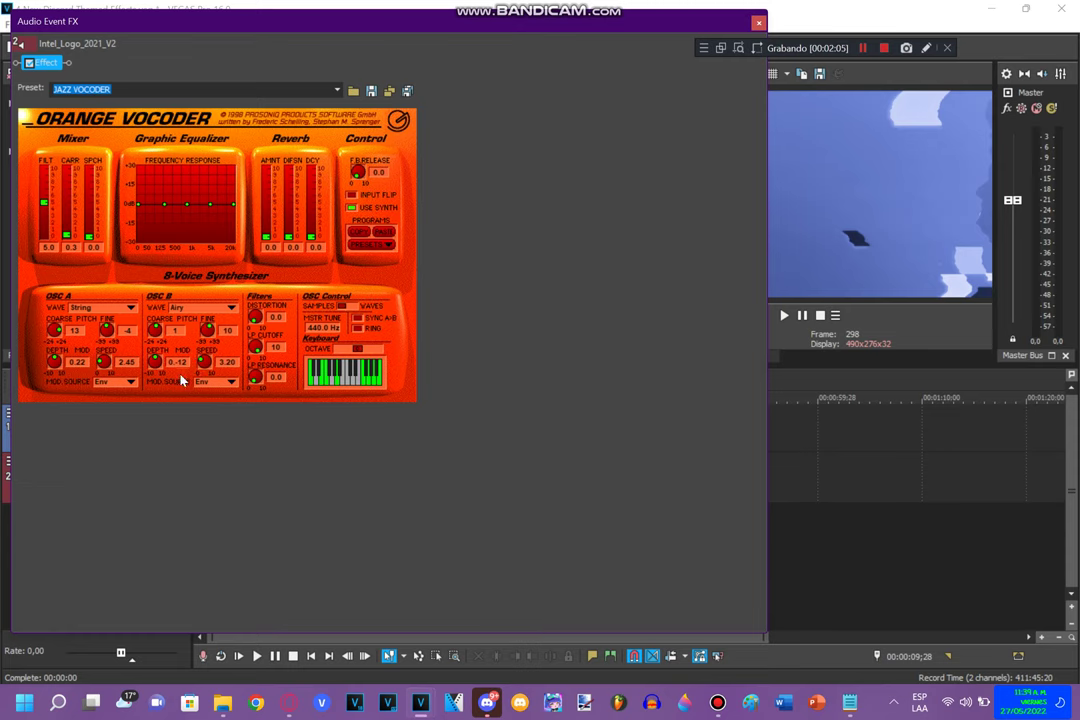
click(757, 25)
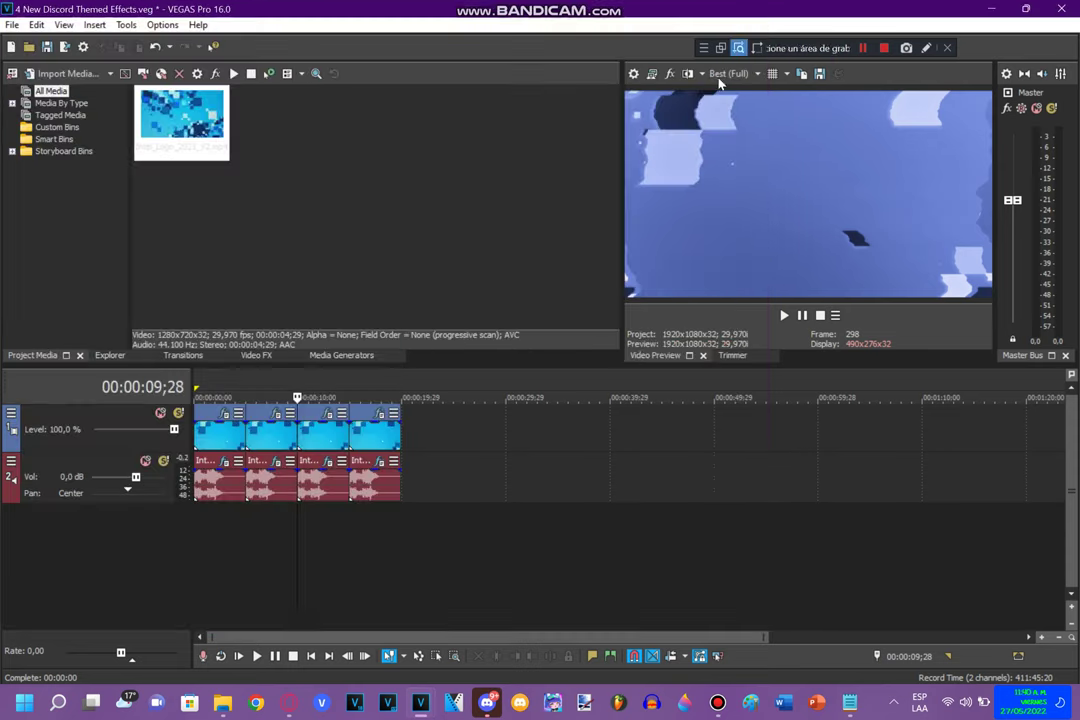
Step: Inspect the fourth clip's NewBlue LE Starlight settings and each colour point of its Gradient Map, closing the video effects window
click(349, 540)
click(377, 414)
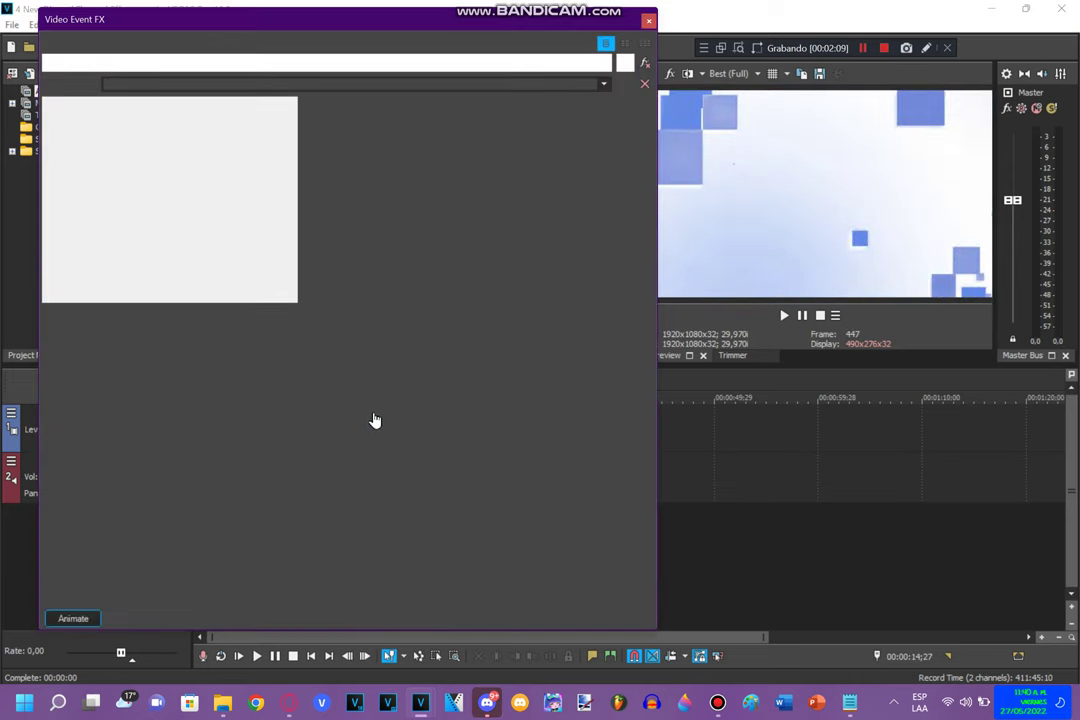
click(178, 66)
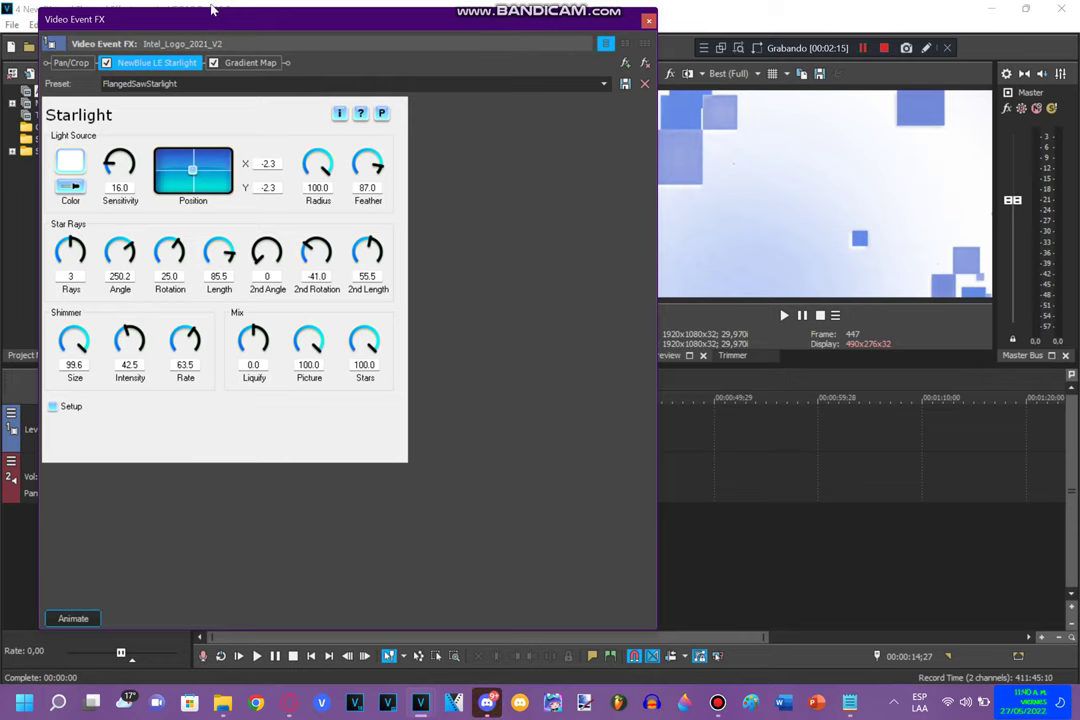
click(247, 64)
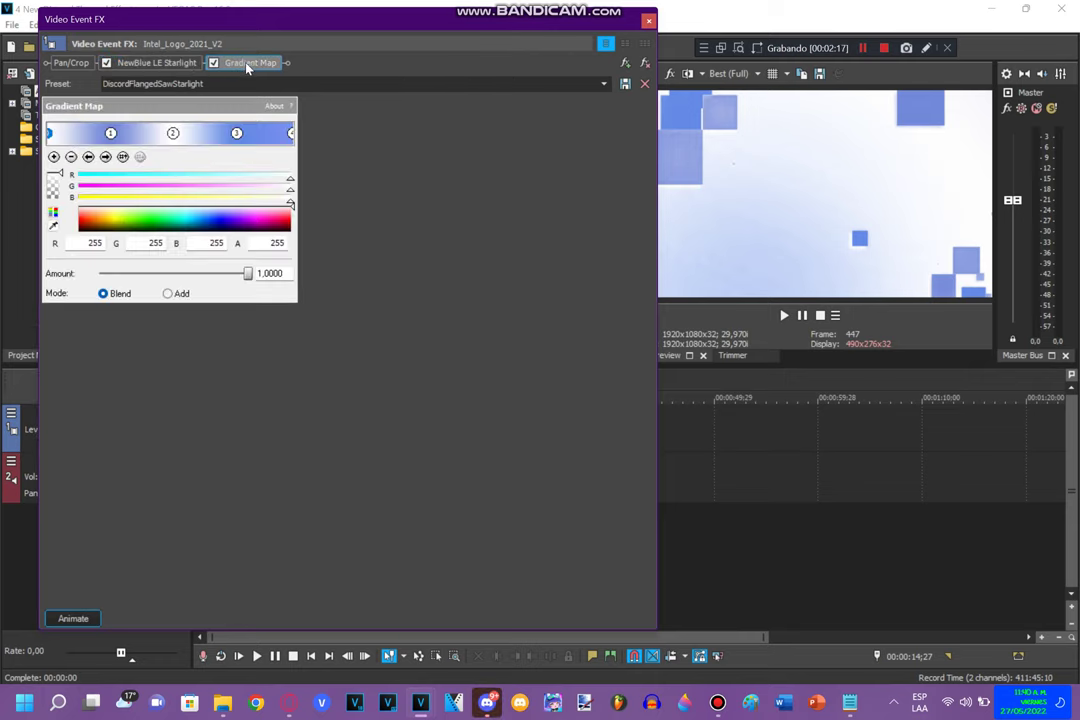
click(110, 133)
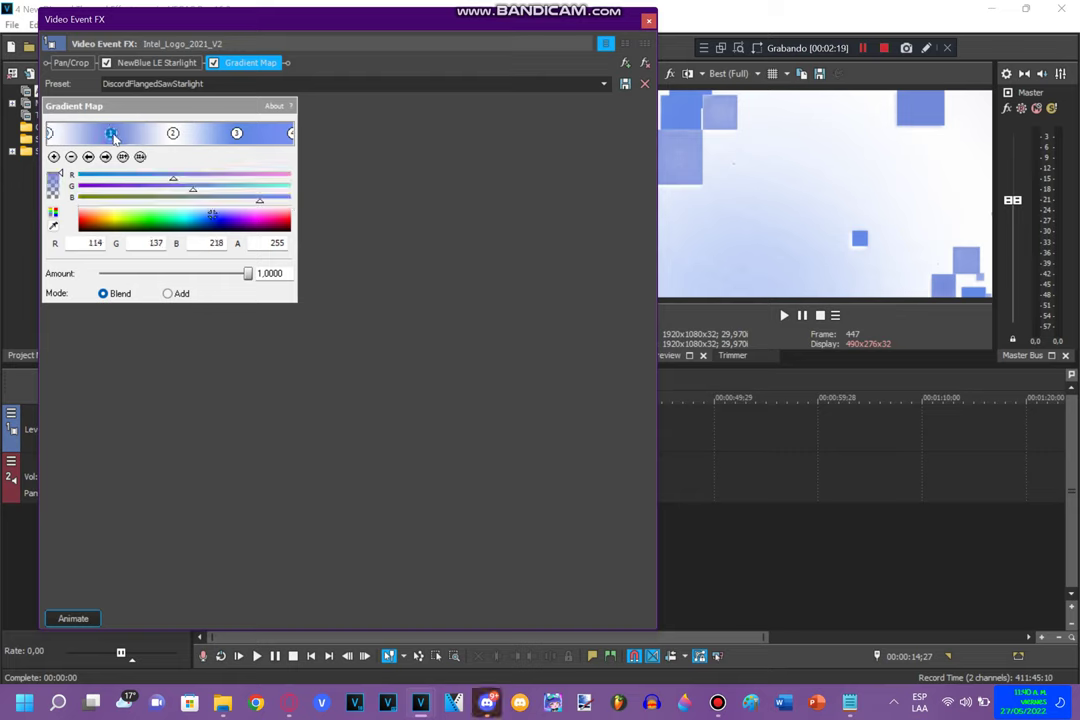
click(173, 135)
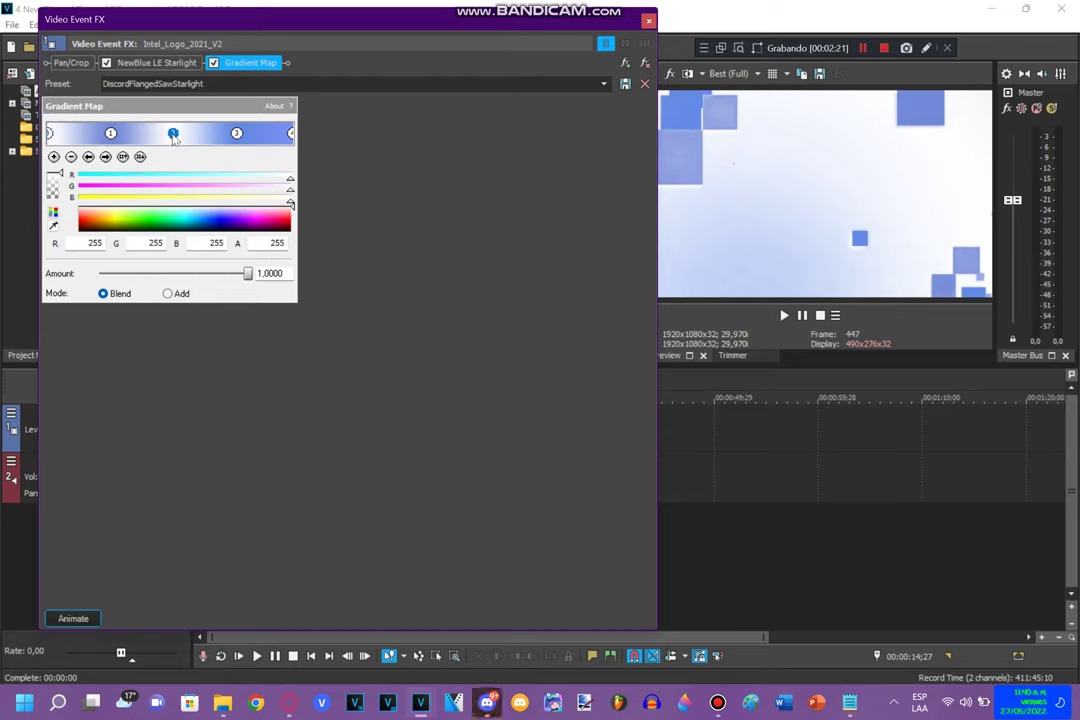
click(237, 134)
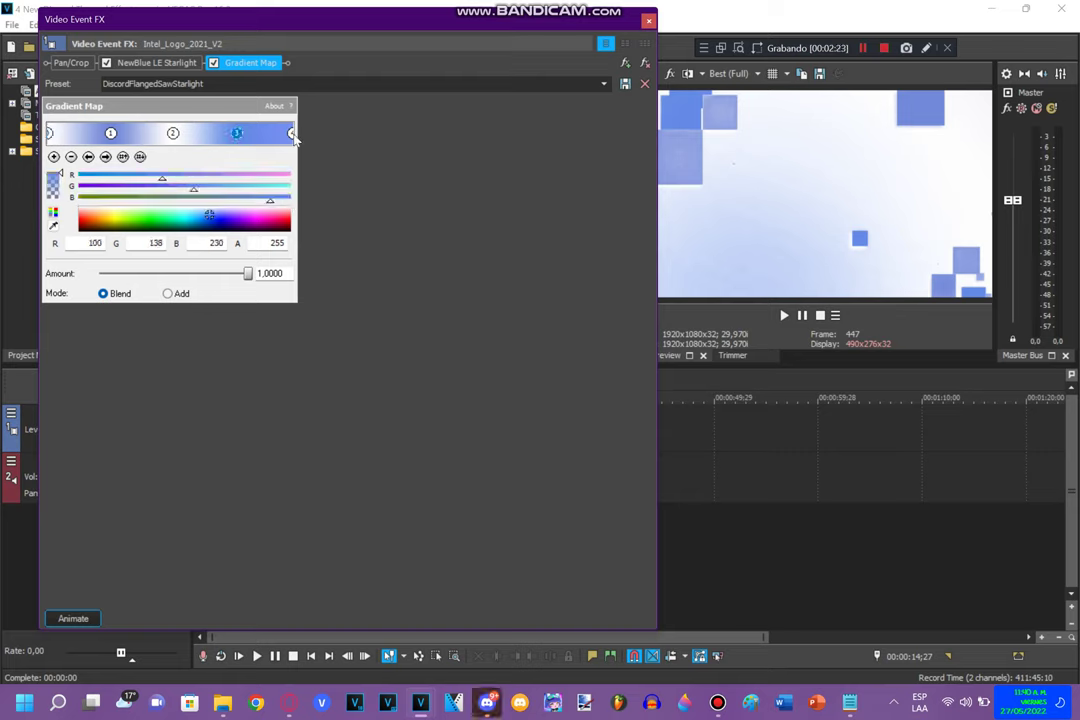
click(292, 134)
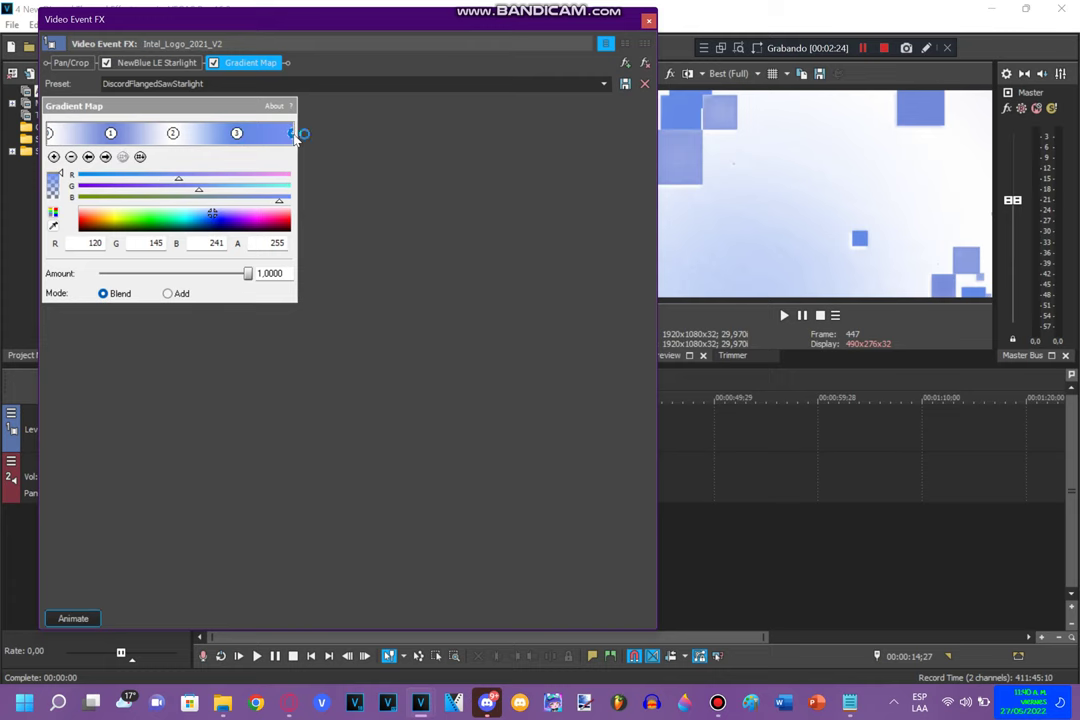
click(650, 21)
Step: Review the Chorus and IL Vocodex settings in the fourth clip's audio effects and close the window
click(318, 392)
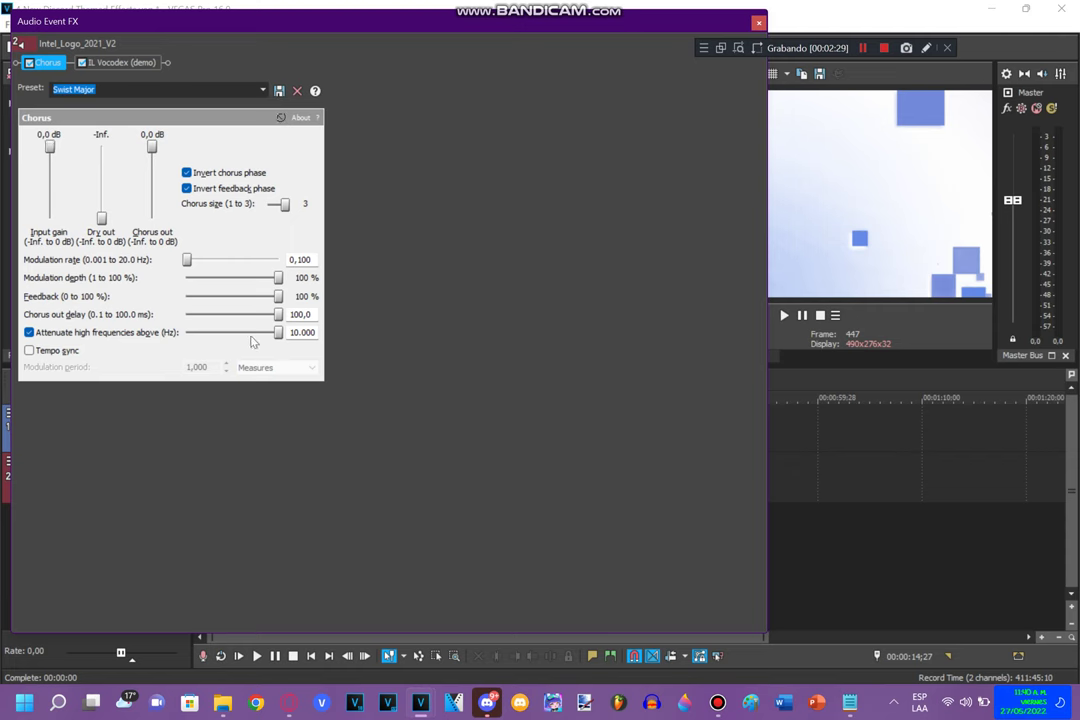
click(122, 63)
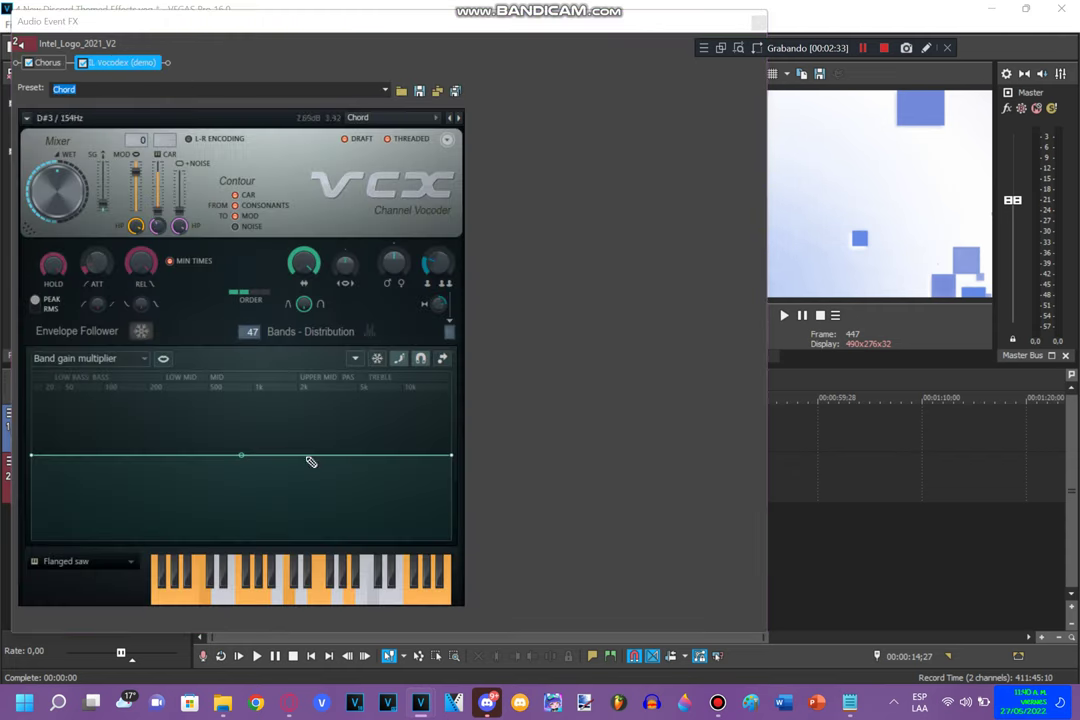
click(759, 21)
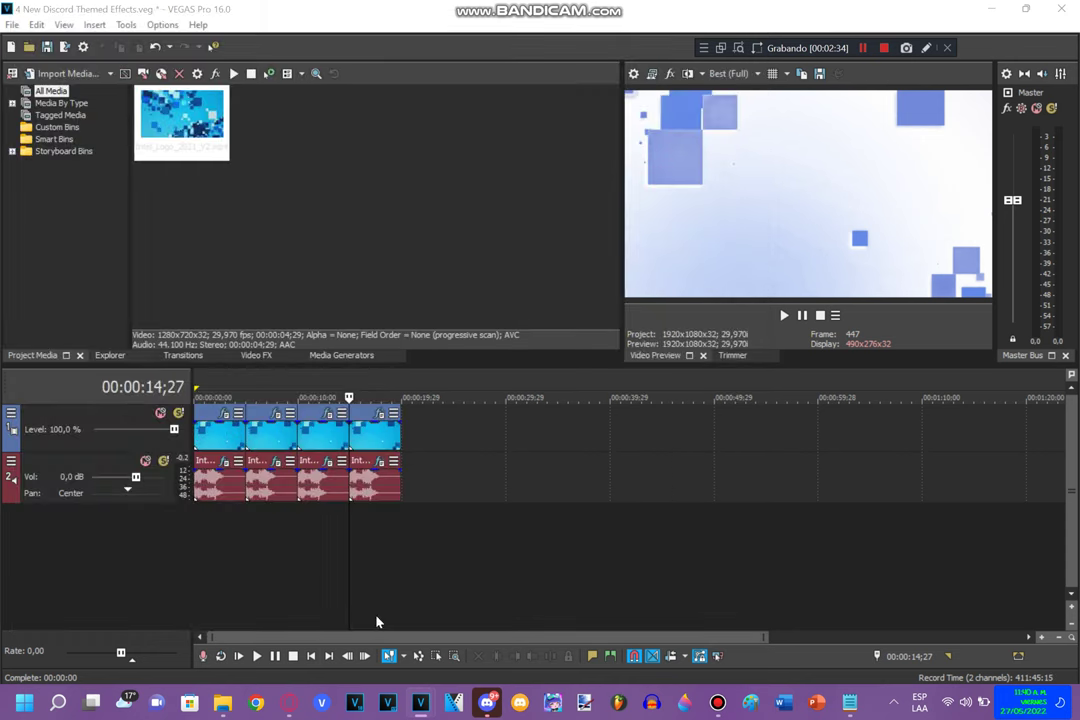
Step: Play back the Intel logo clips on the timeline to preview their Discord-themed effects
click(311, 656)
click(784, 315)
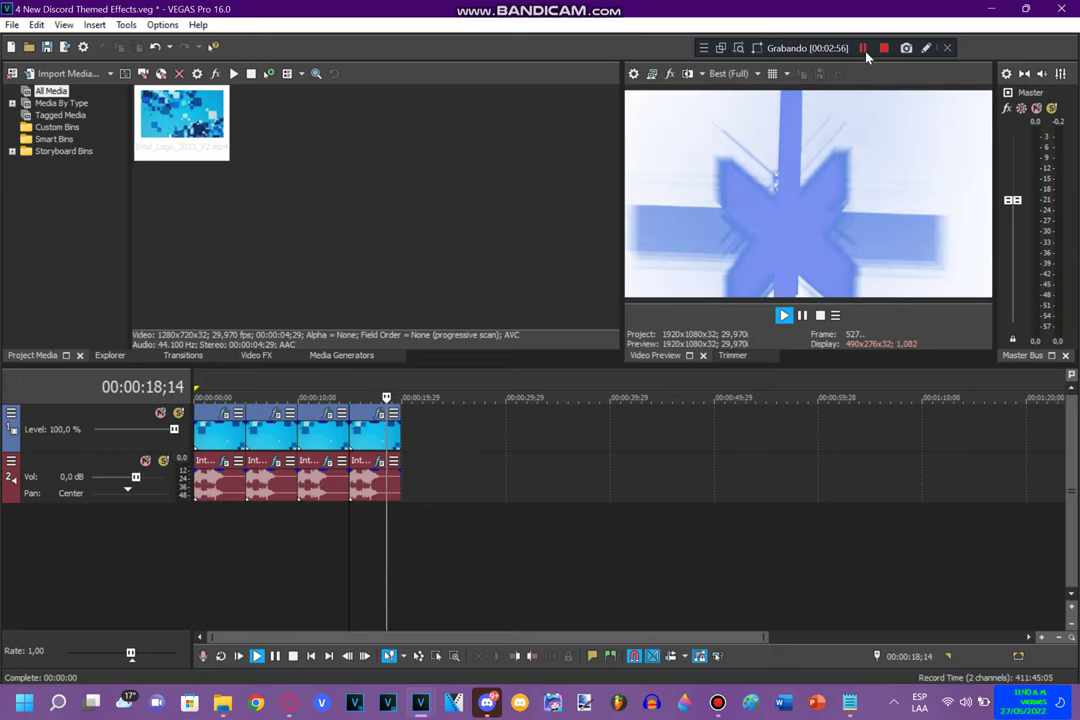
click(863, 48)
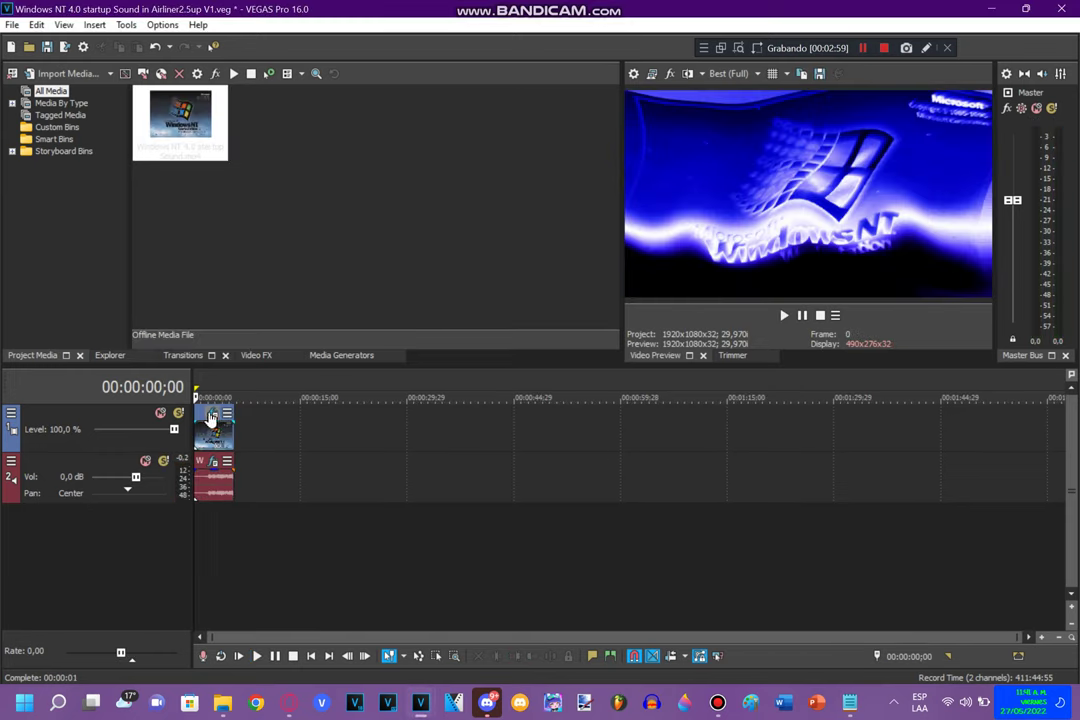
Step: Inspect the Light Rays, Glow and three NewBlue ME Wiggle settings in the Windows NT 4.0 startup clip's video effects
click(212, 414)
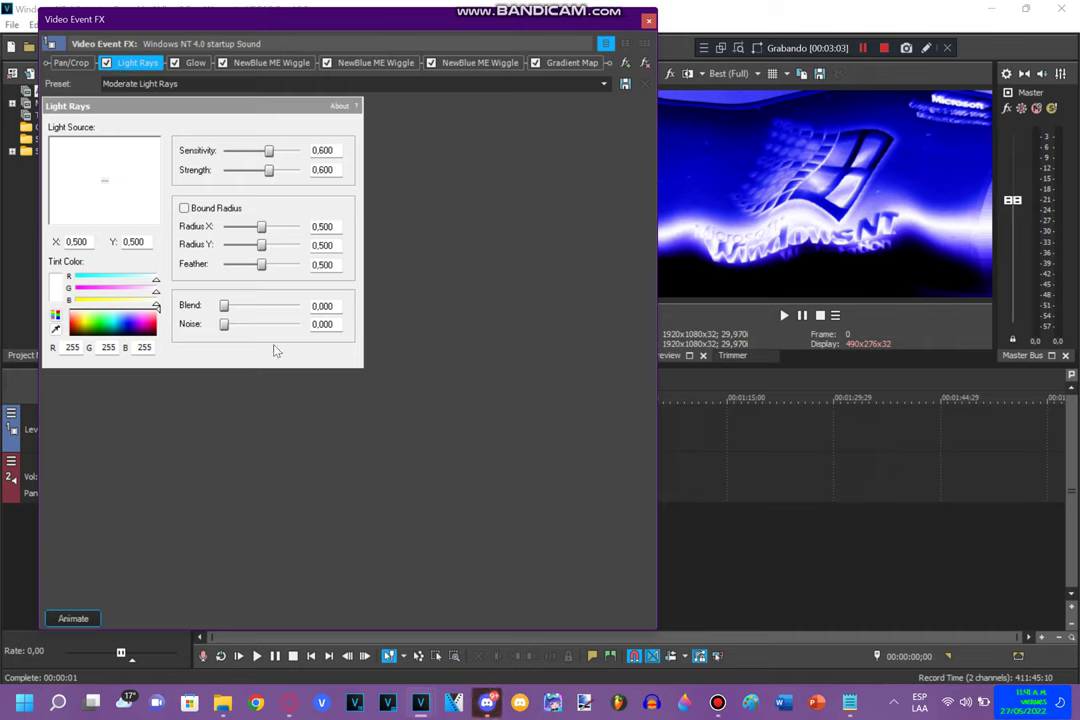
click(196, 64)
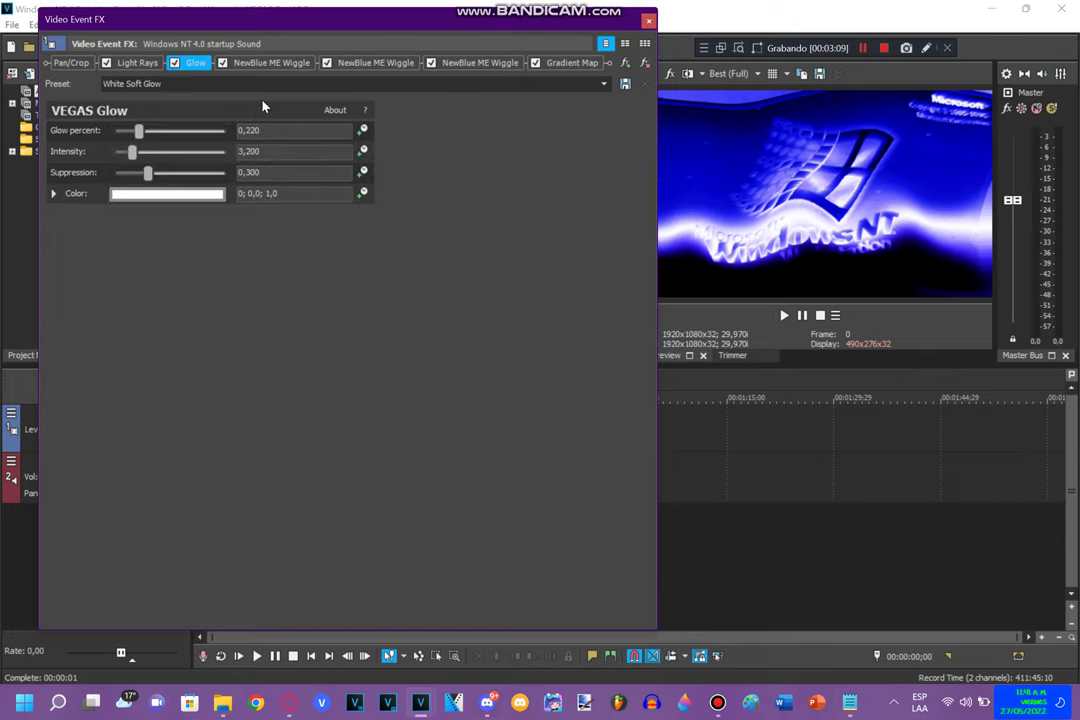
click(281, 61)
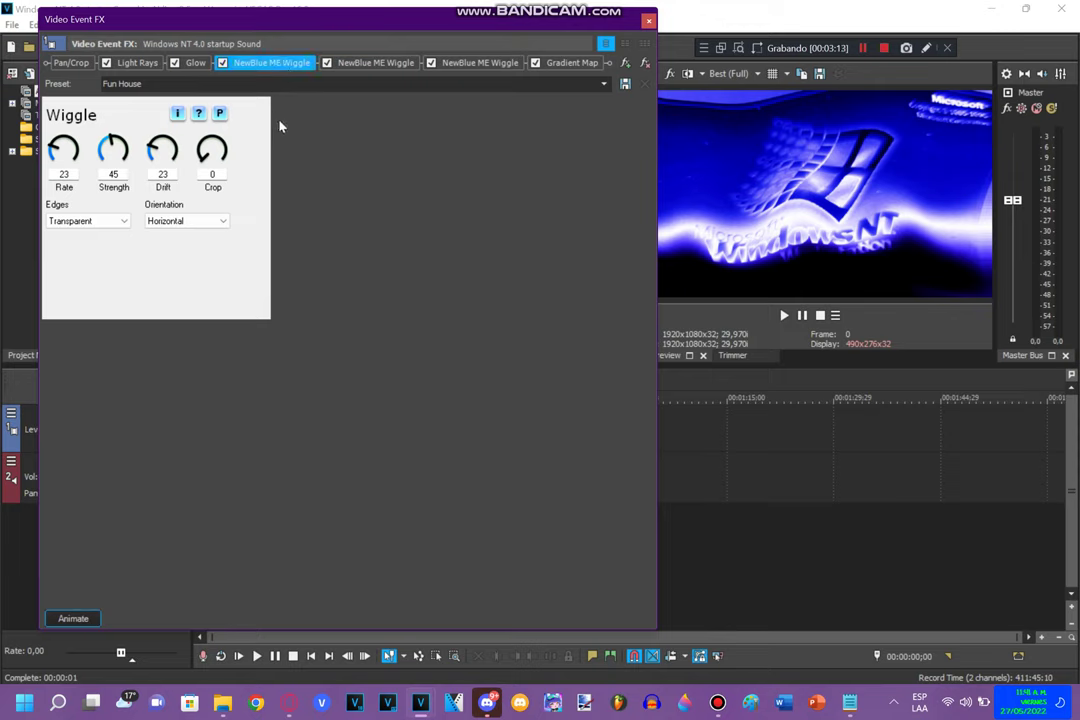
click(366, 66)
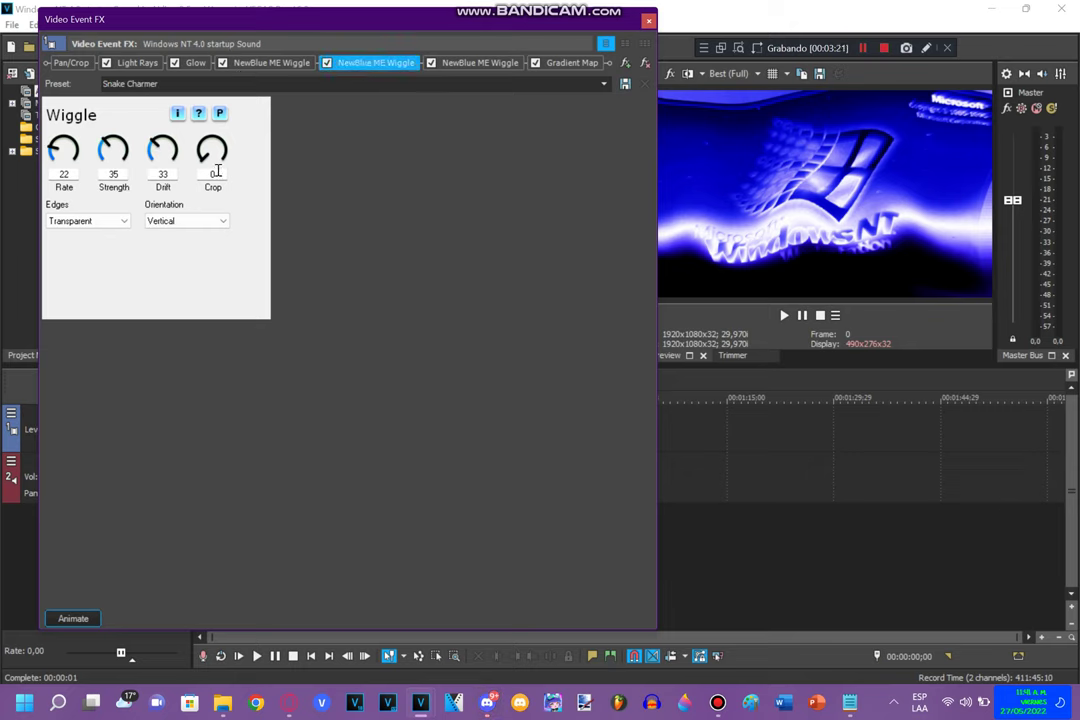
click(480, 63)
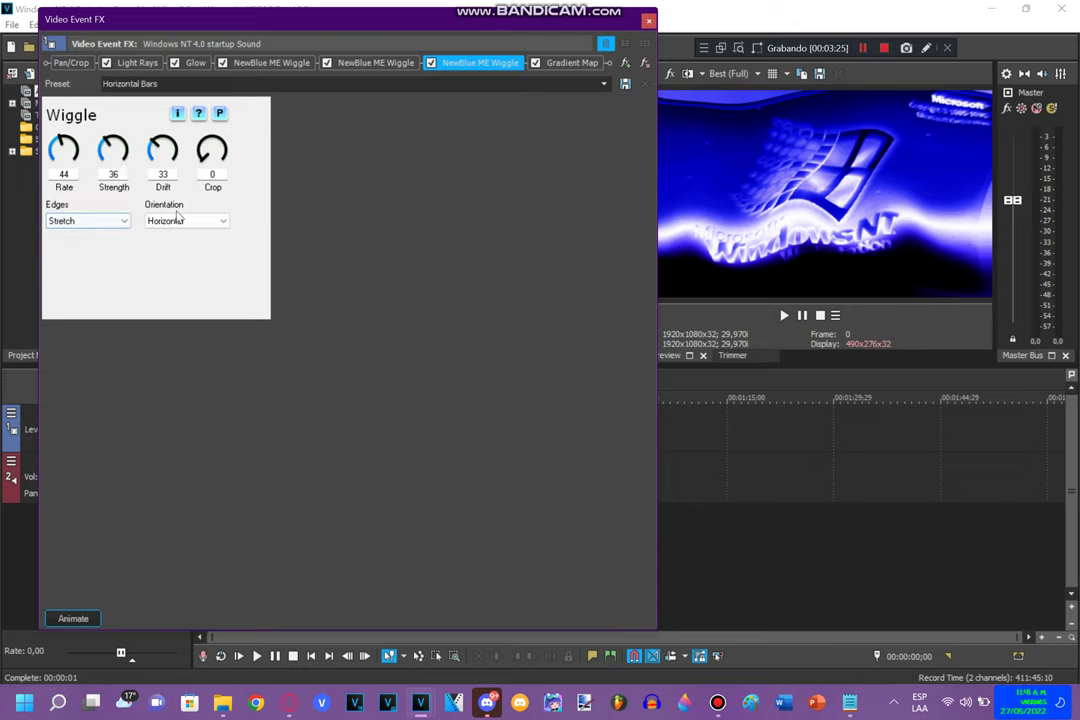
Step: Examine each colour point of the Windows NT clip's Gradient Map effect and close the video effects window
click(570, 63)
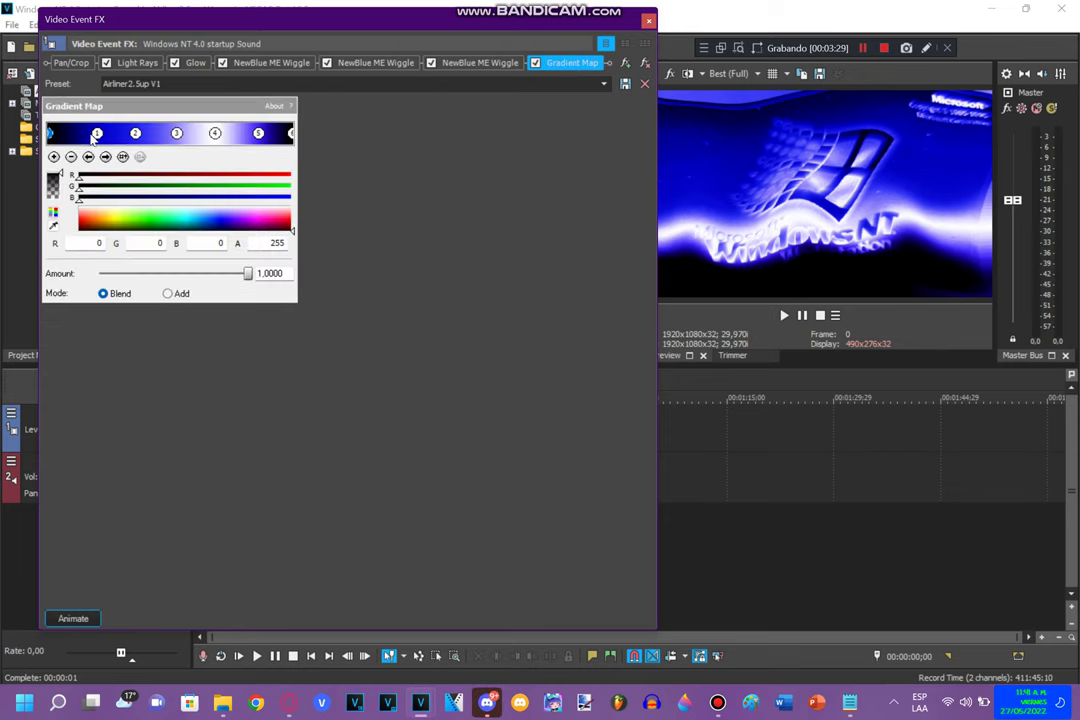
click(97, 134)
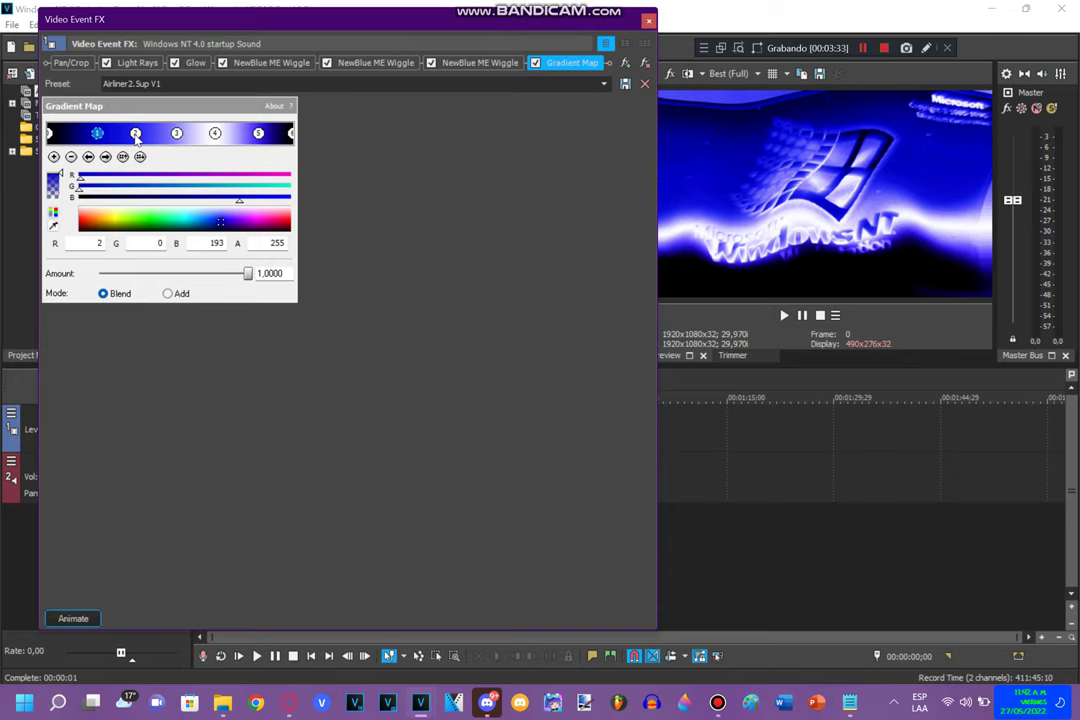
click(136, 134)
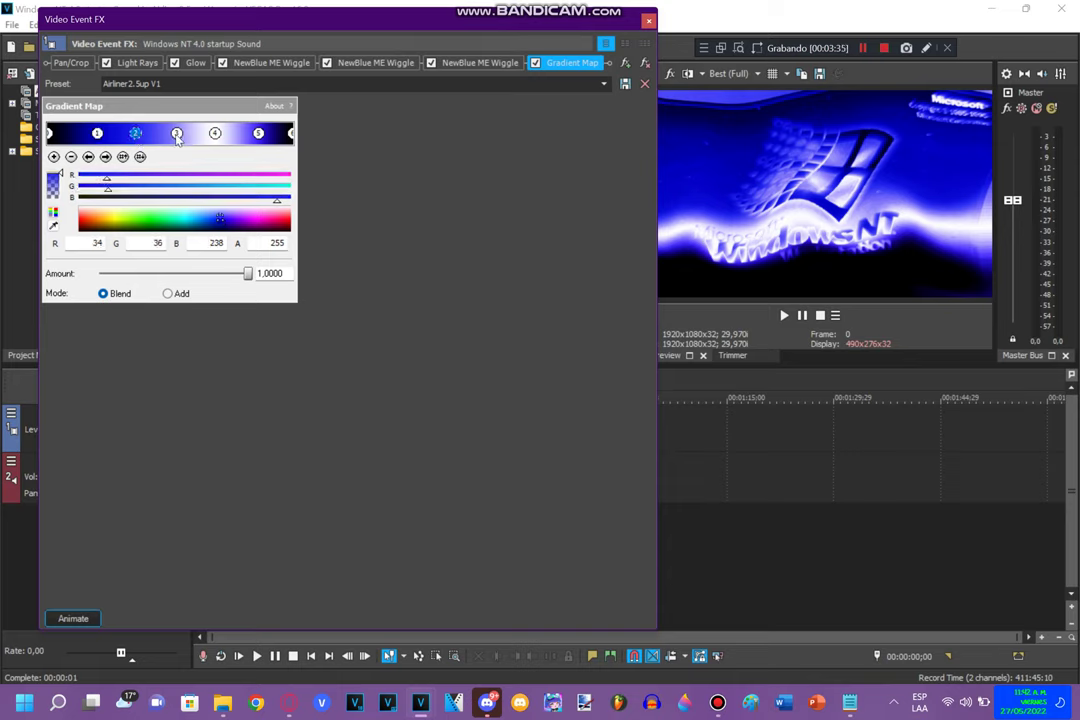
click(177, 136)
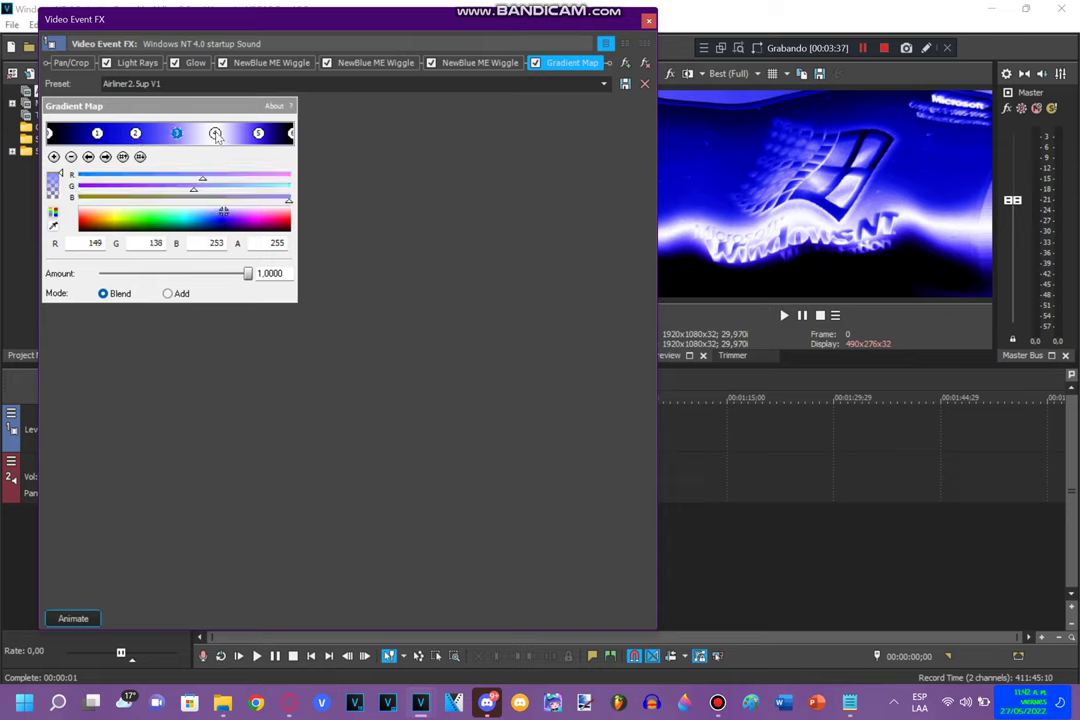
click(215, 134)
click(258, 134)
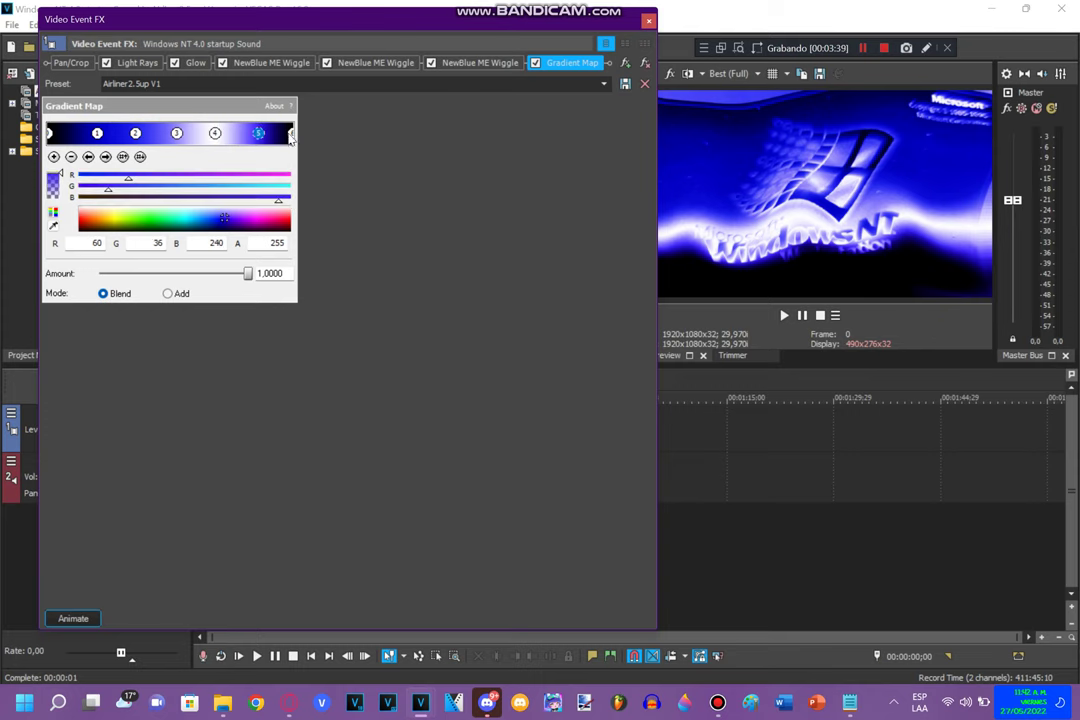
click(291, 134)
click(648, 20)
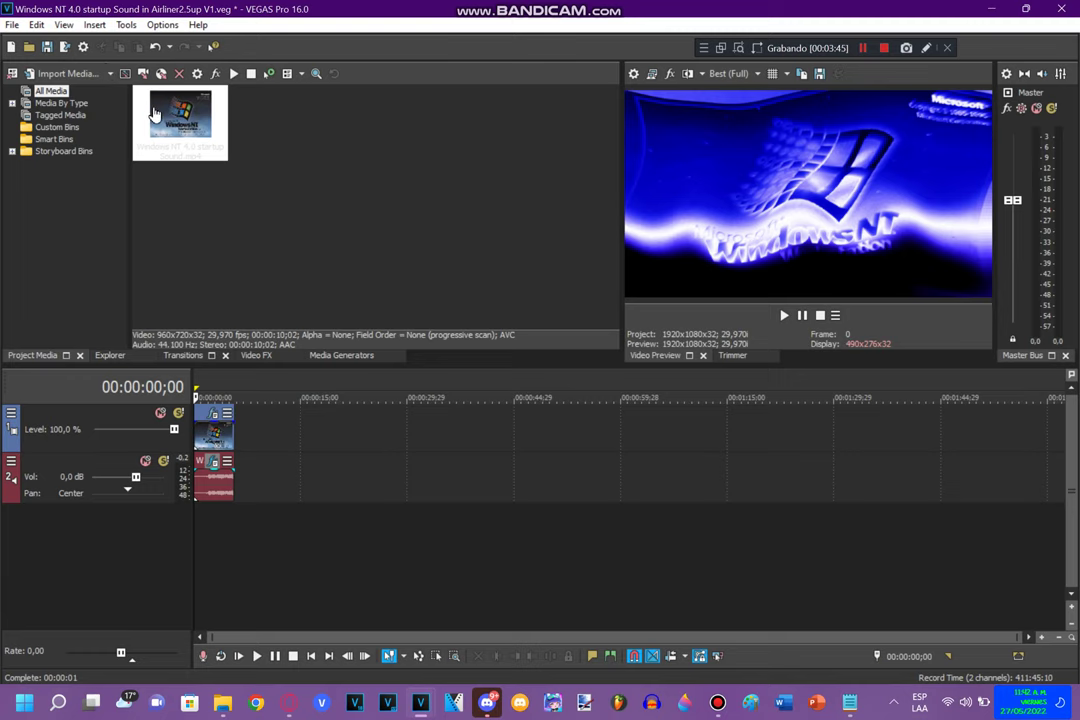
Step: Review the ExpressFX Chorus and ExpressFX Reverb settings in the Windows NT clip's audio effects, including the Reverb presets
click(212, 466)
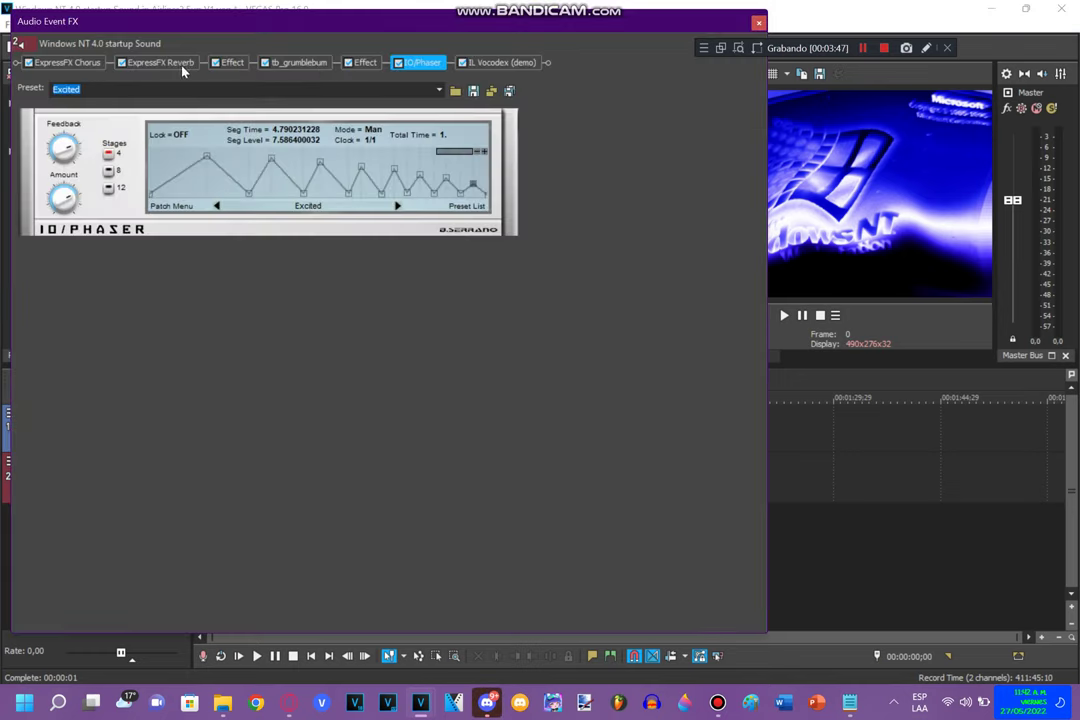
click(68, 62)
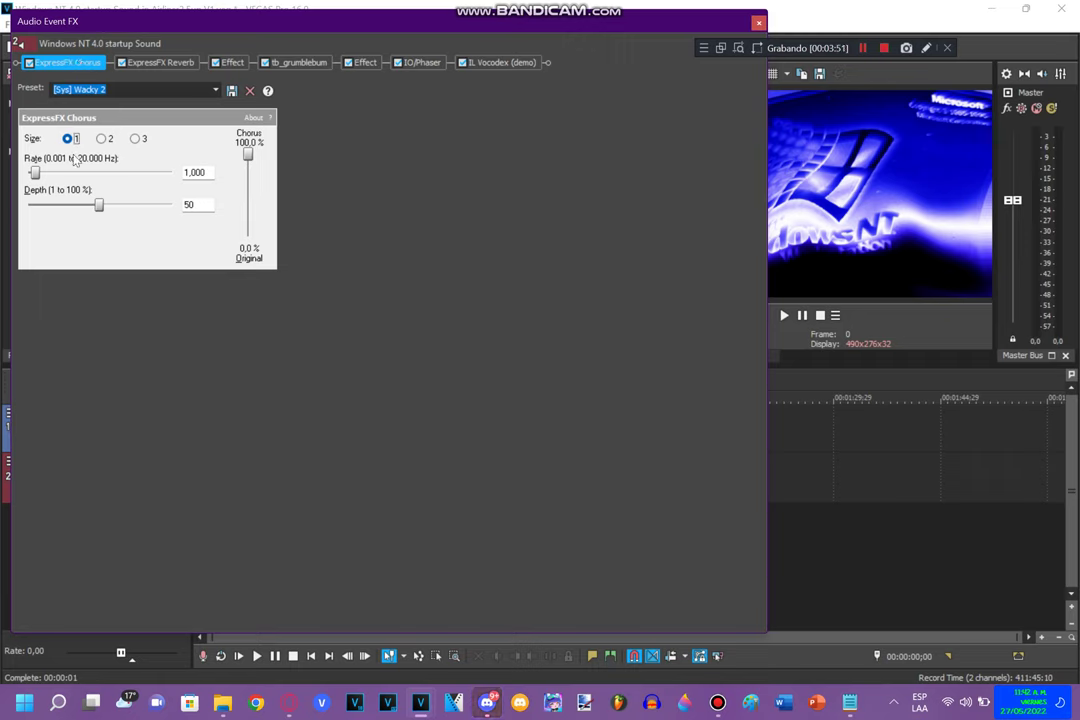
click(158, 62)
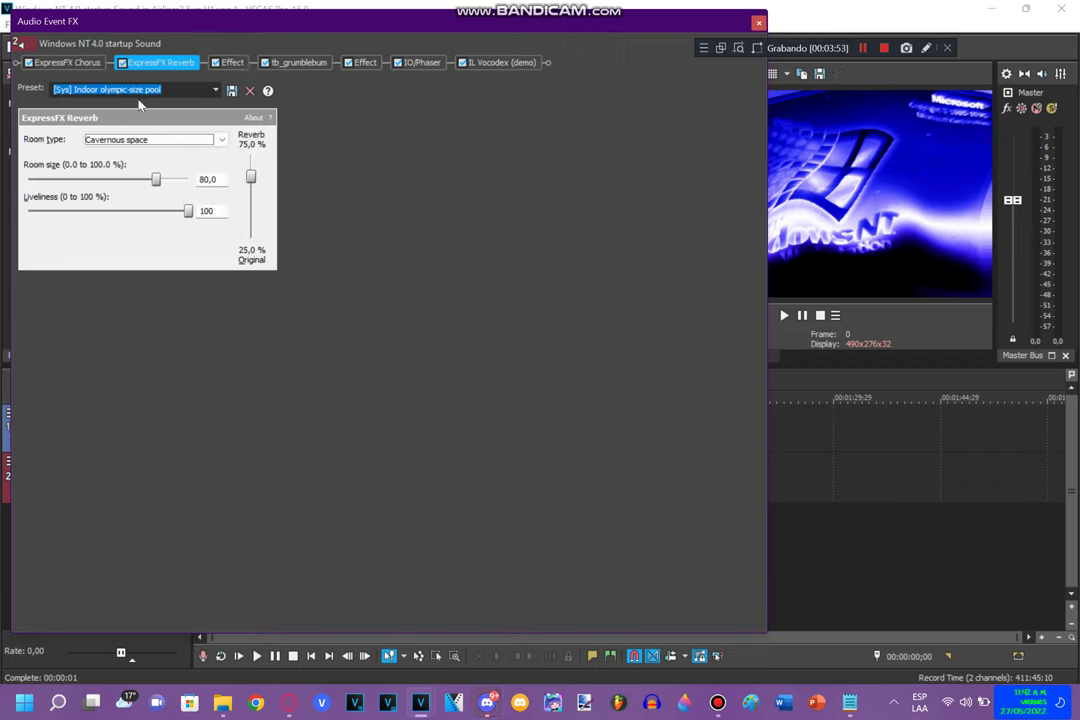
click(216, 90)
click(120, 118)
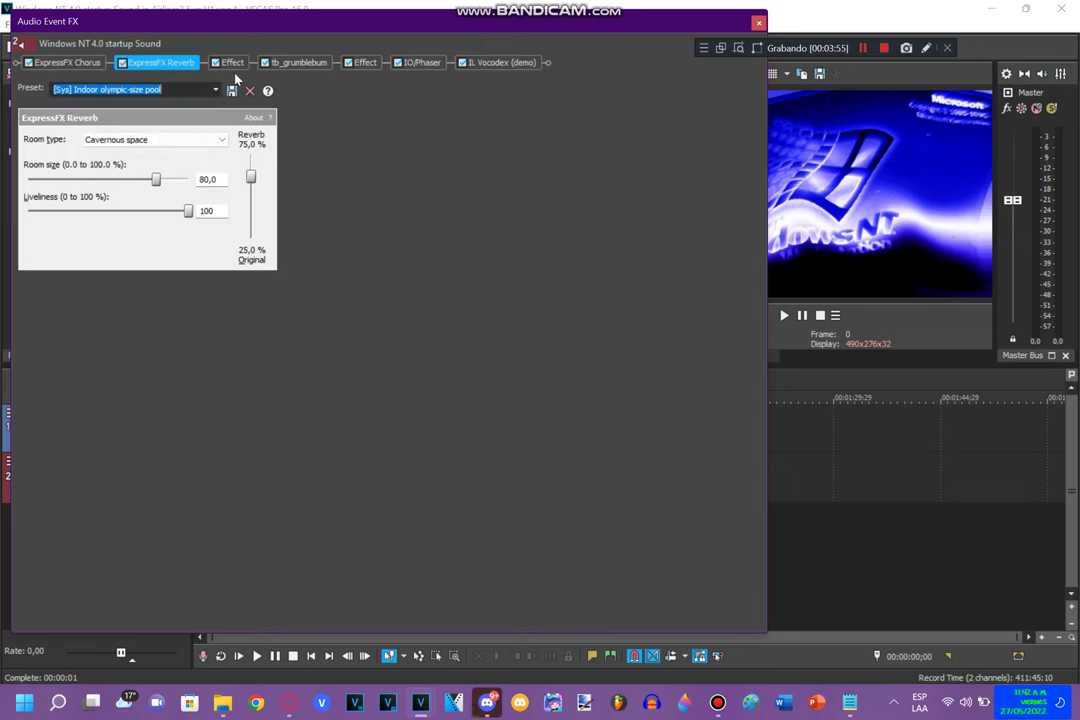
Step: Inspect the Windows NT clip's two Orange Vocoder effects, tb_grumblebum, IO/Phaser and IL Vocodex settings
click(234, 63)
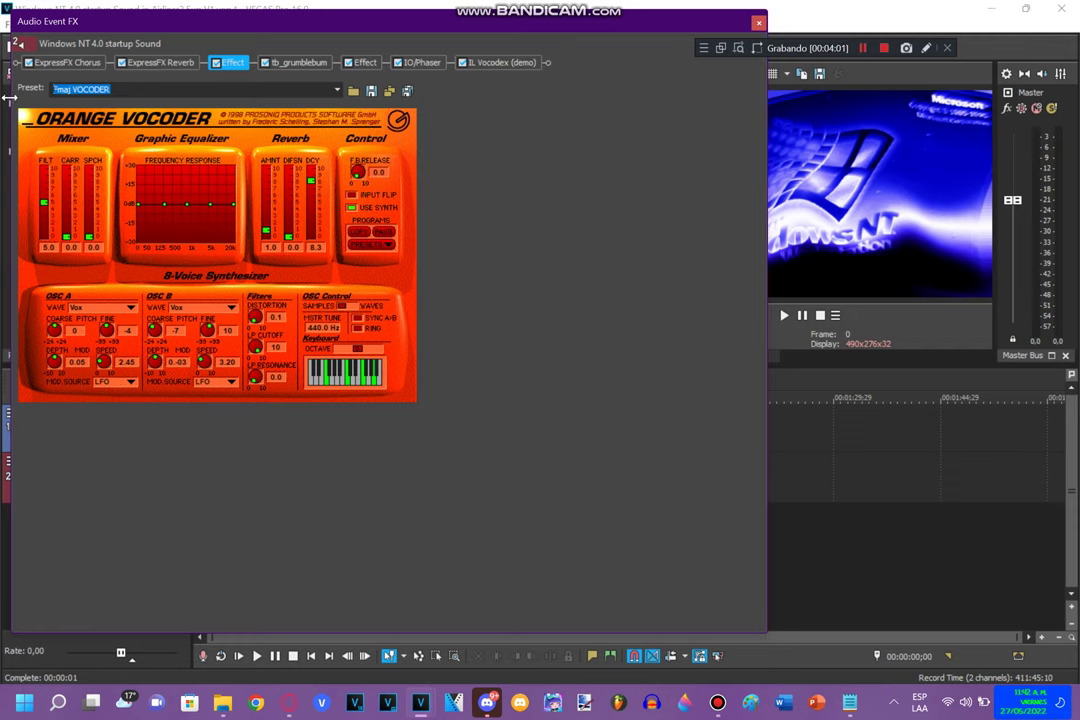
click(296, 63)
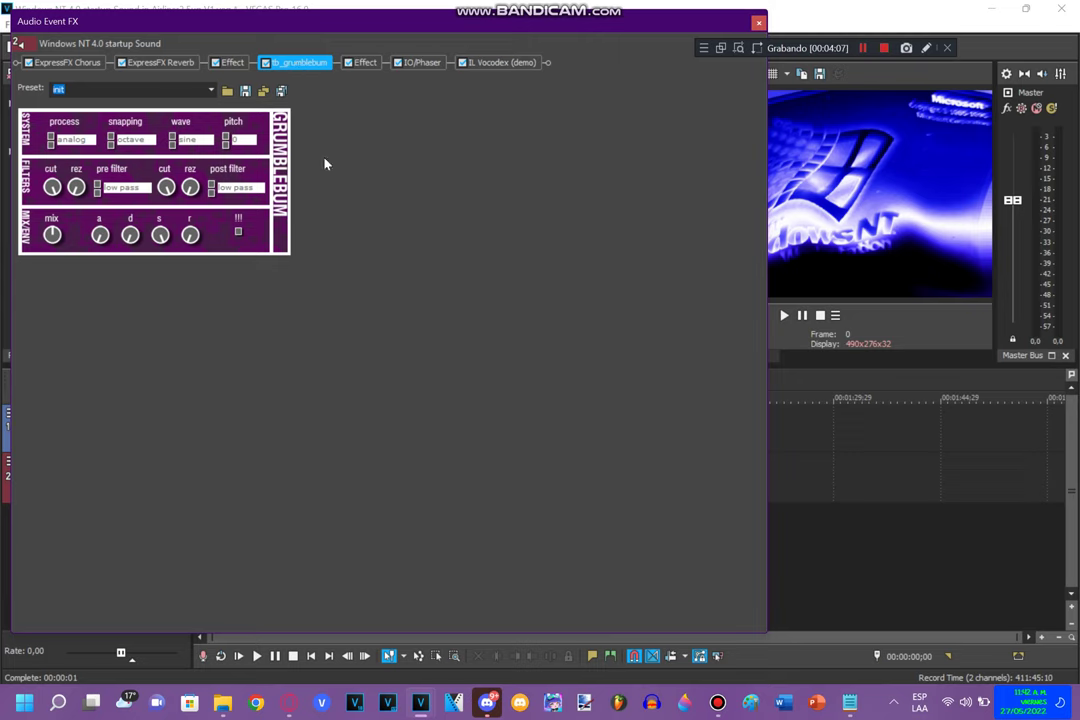
click(366, 63)
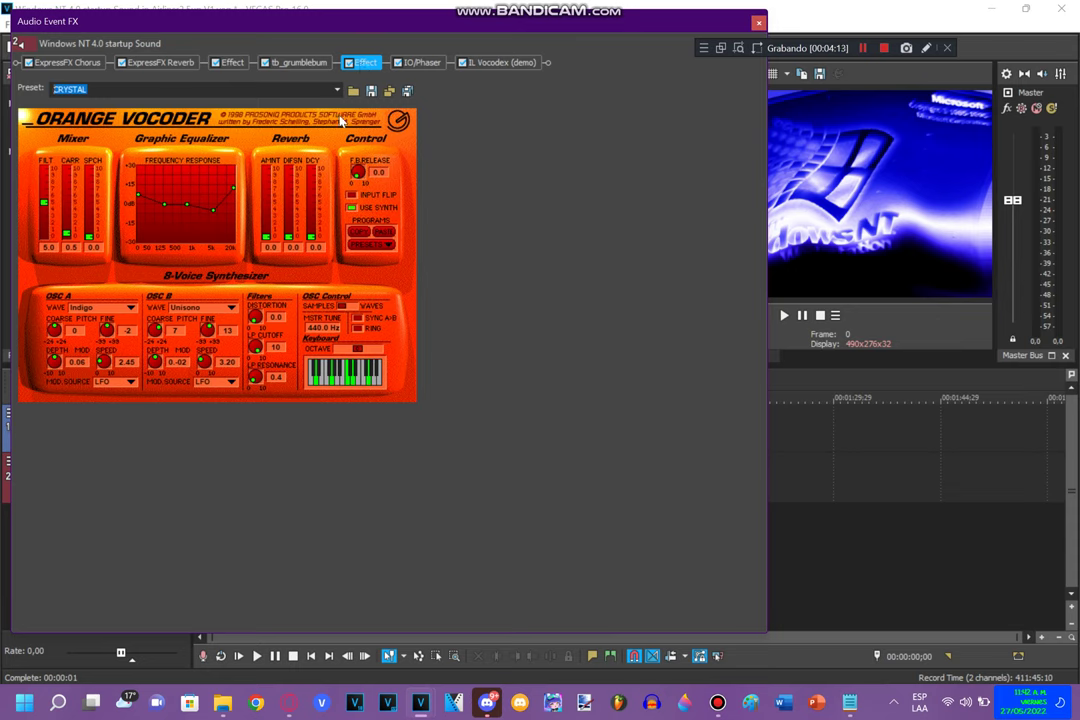
click(424, 63)
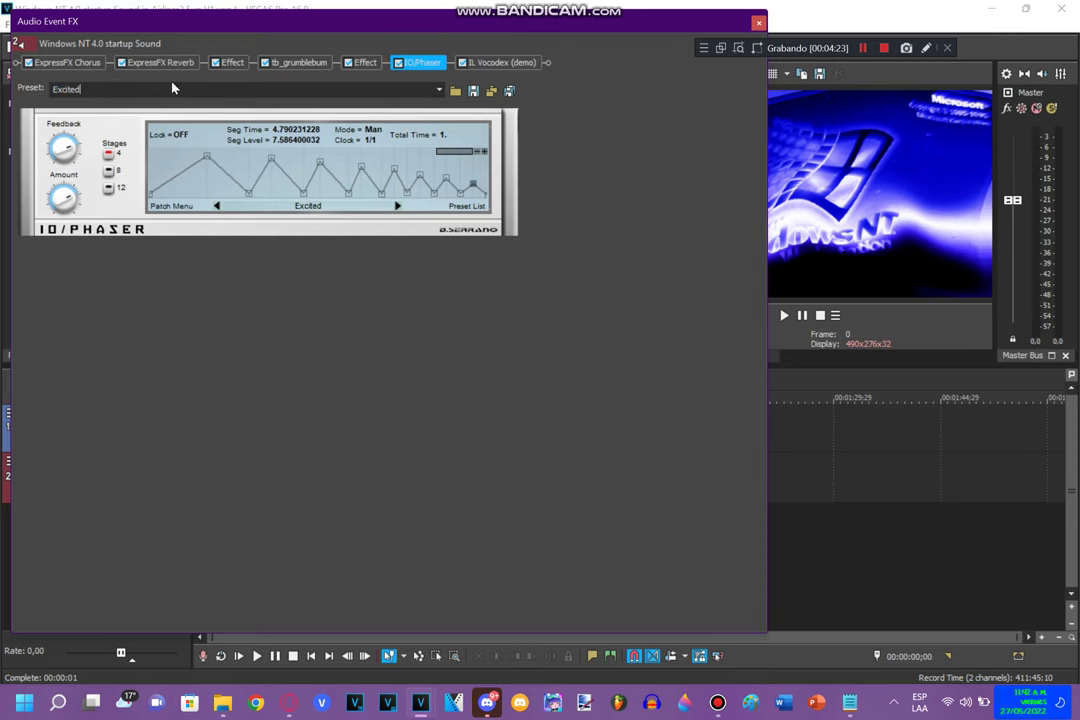
click(510, 63)
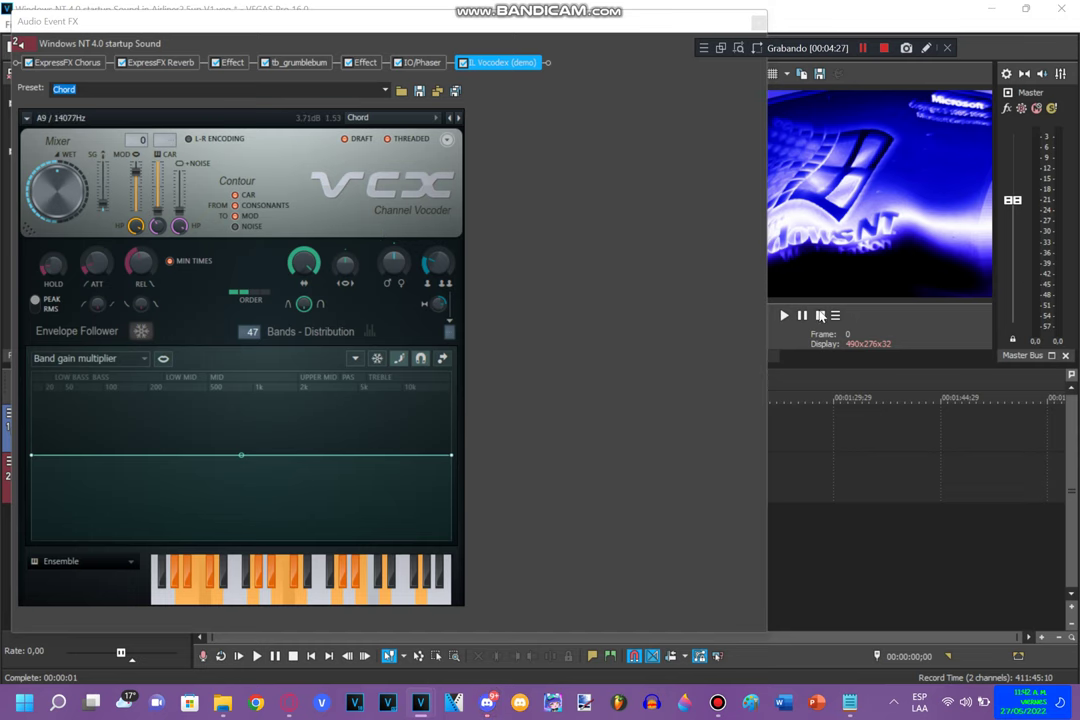
Step: Play the Windows NT clip to preview its effects and close the audio effects window
click(793, 225)
key(space)
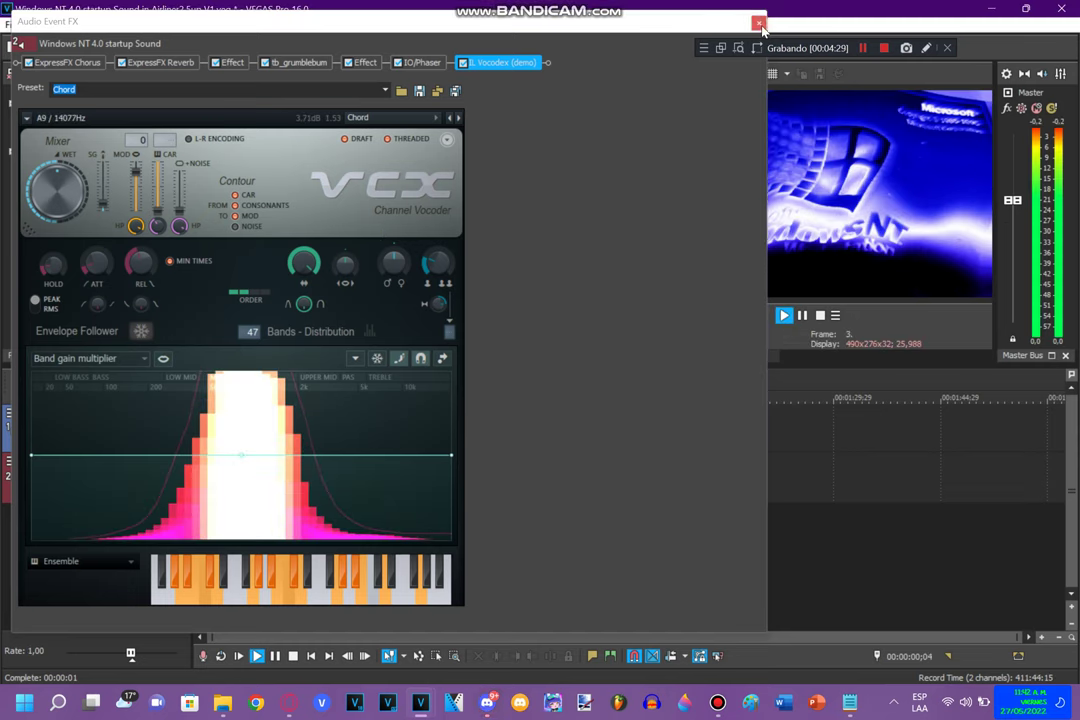
click(759, 21)
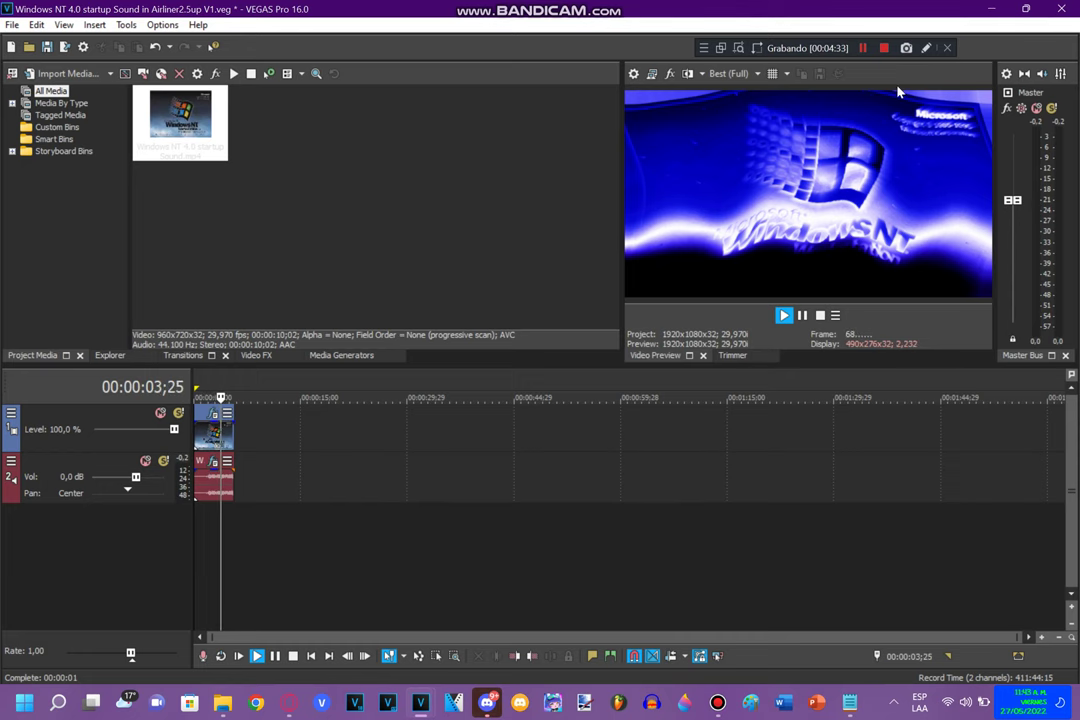
click(863, 48)
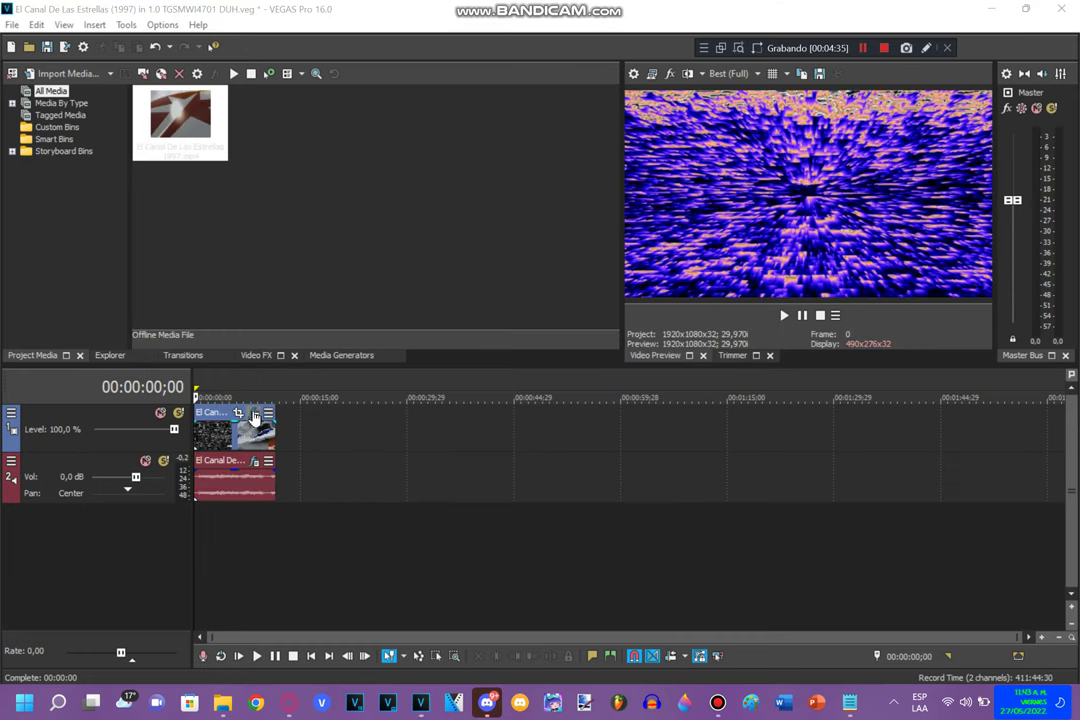
Step: Review the TV Simulator, Unsharp Mask, Light Rays and NewBlue V5 Old TV settings in the El Canal De Las Estrellas clip's video effects
click(255, 418)
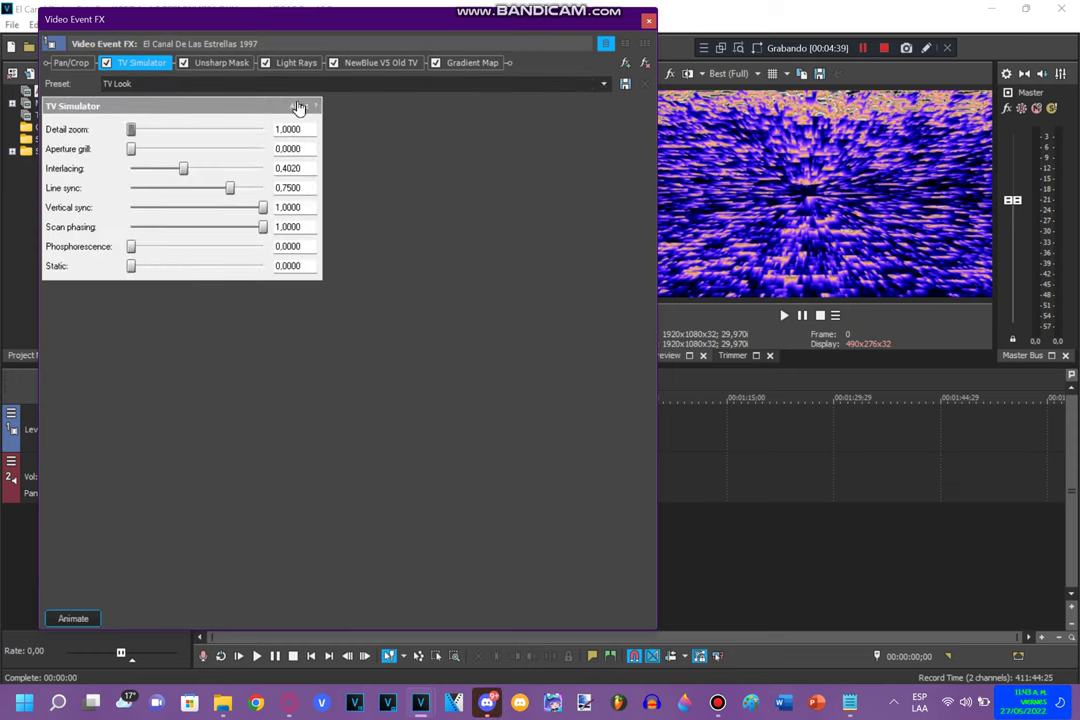
click(222, 66)
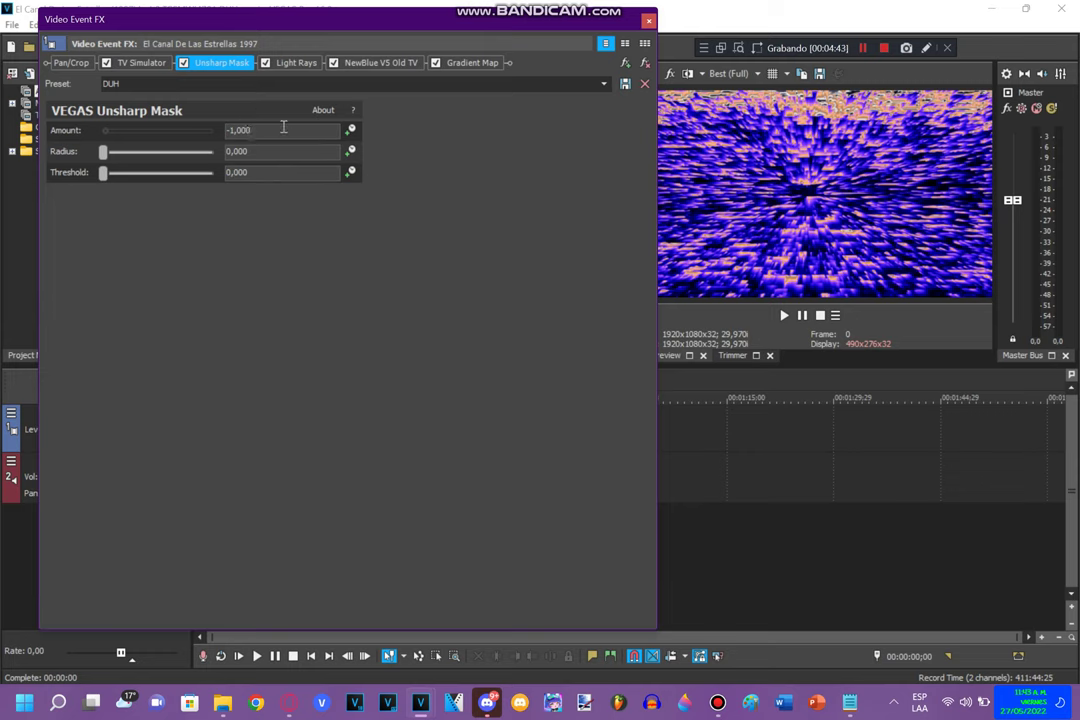
click(294, 63)
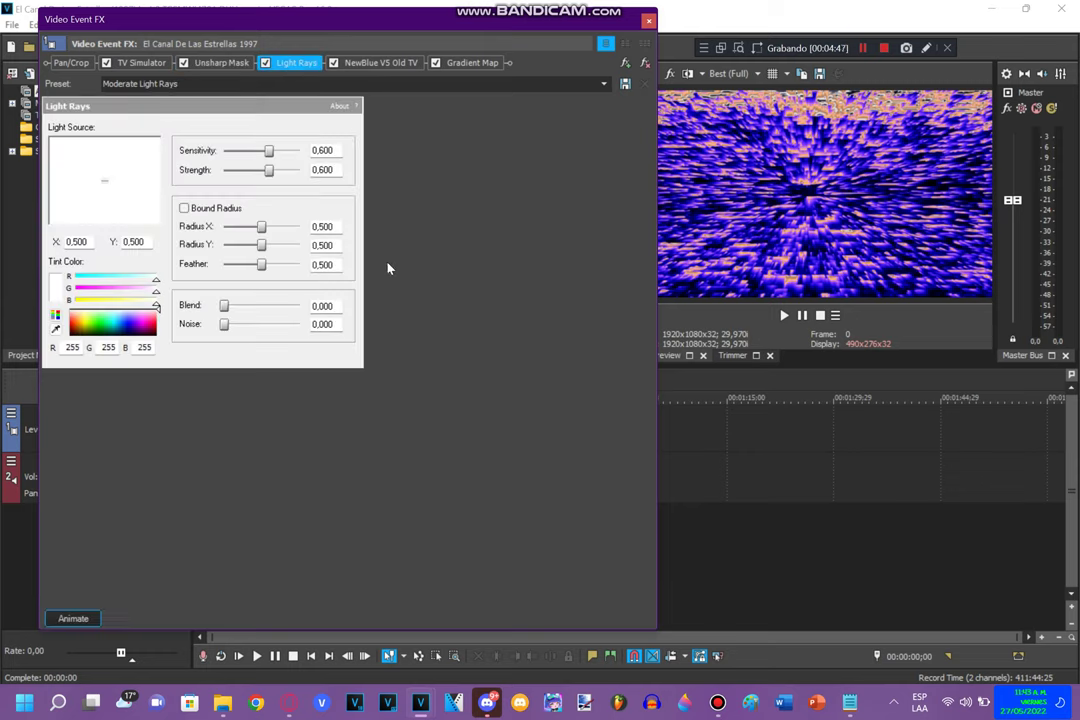
click(368, 62)
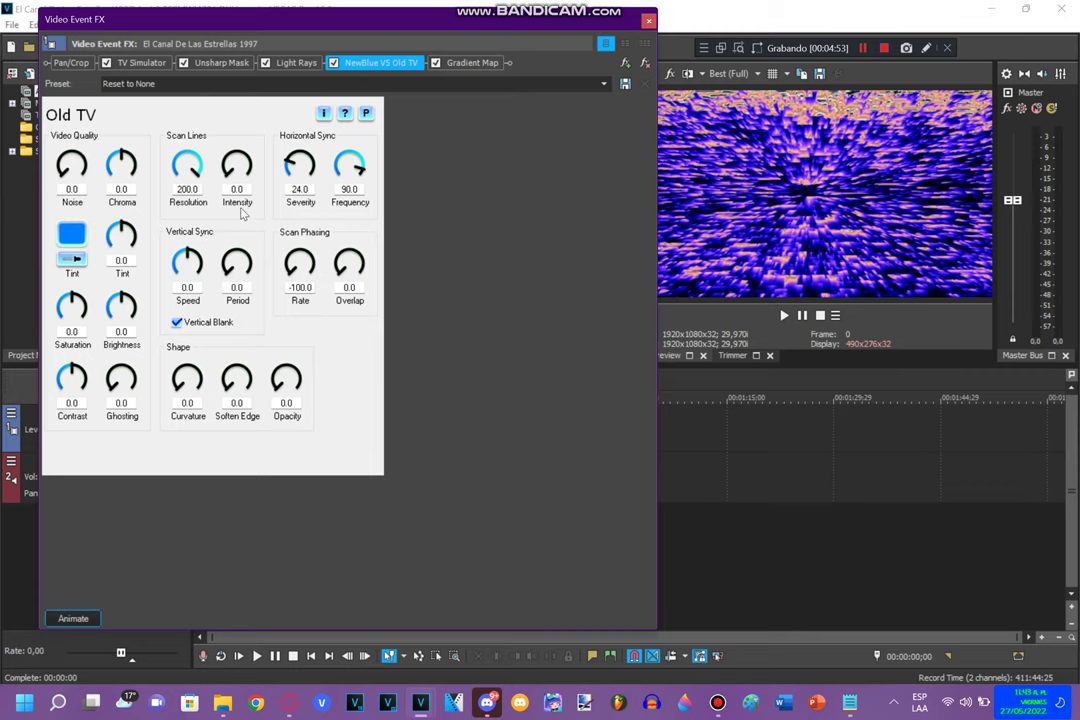
Step: Examine each colour point of the El Canal De Las Estrellas clip's Gradient Map effect and close the video effects window
click(472, 62)
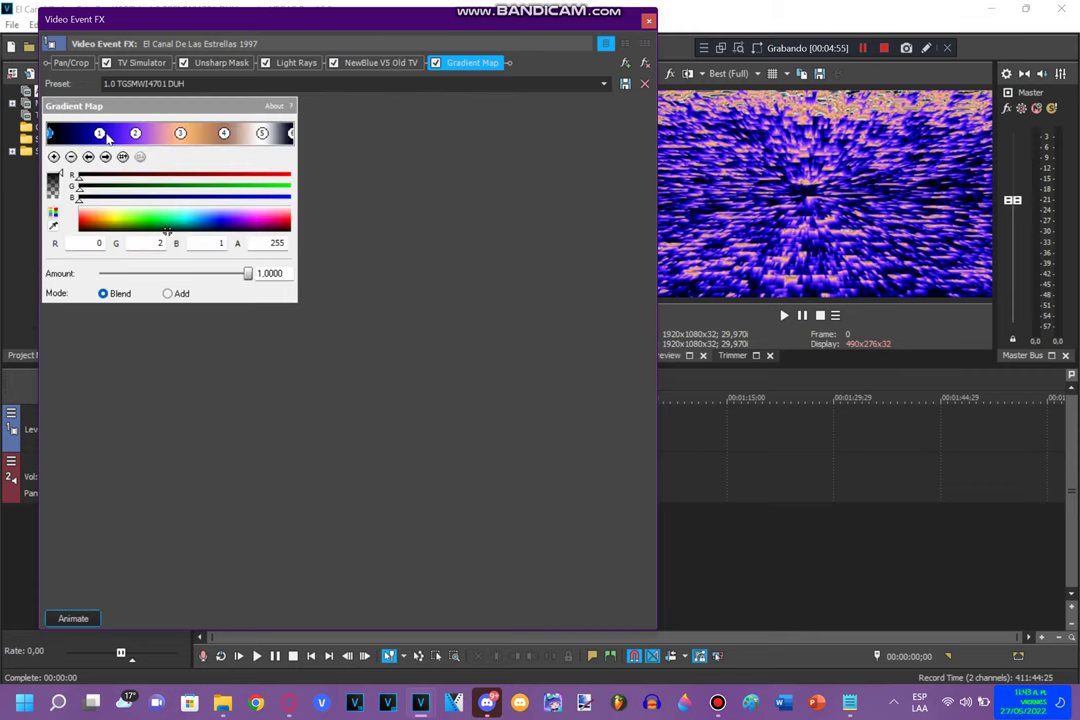
click(100, 133)
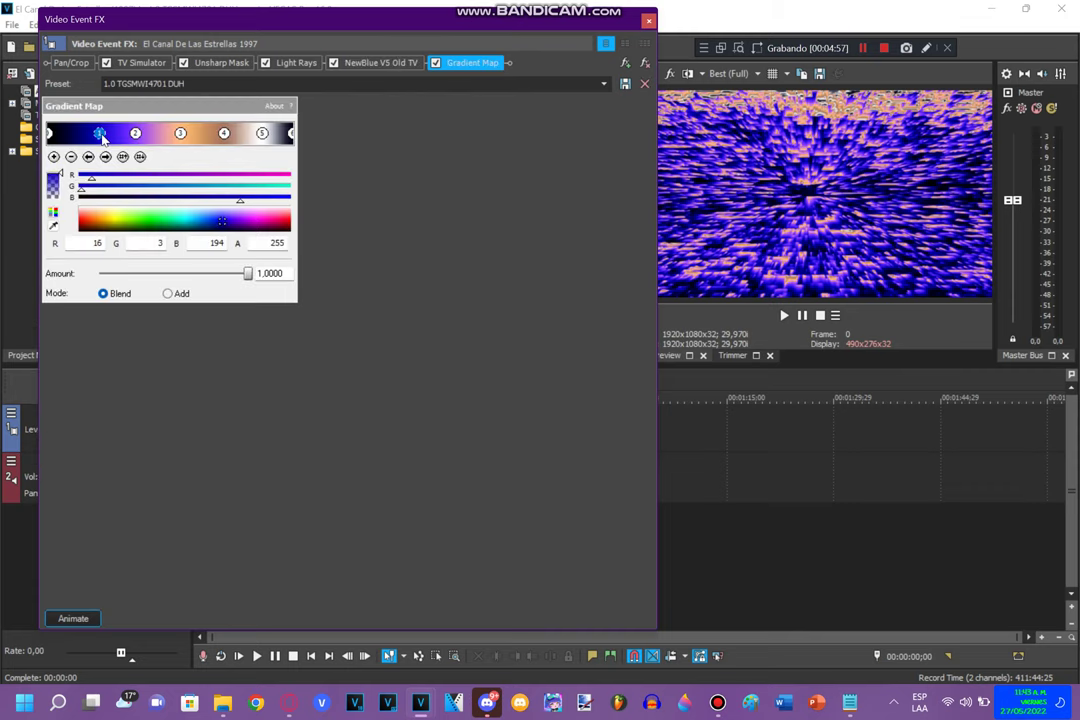
click(135, 134)
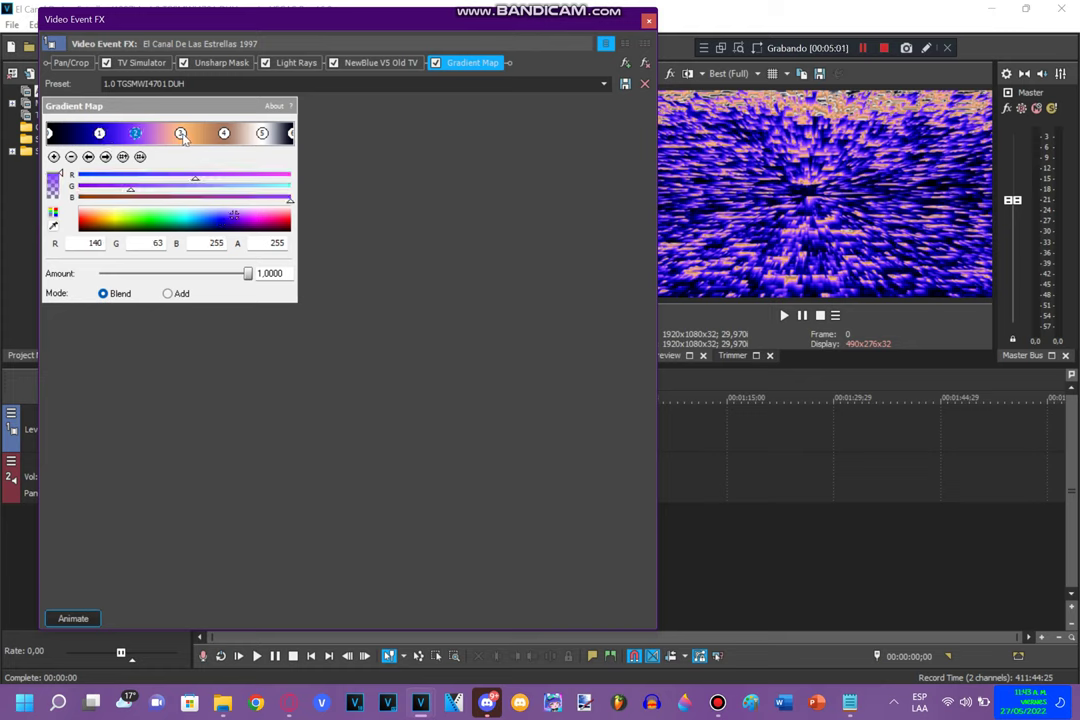
click(181, 134)
click(225, 134)
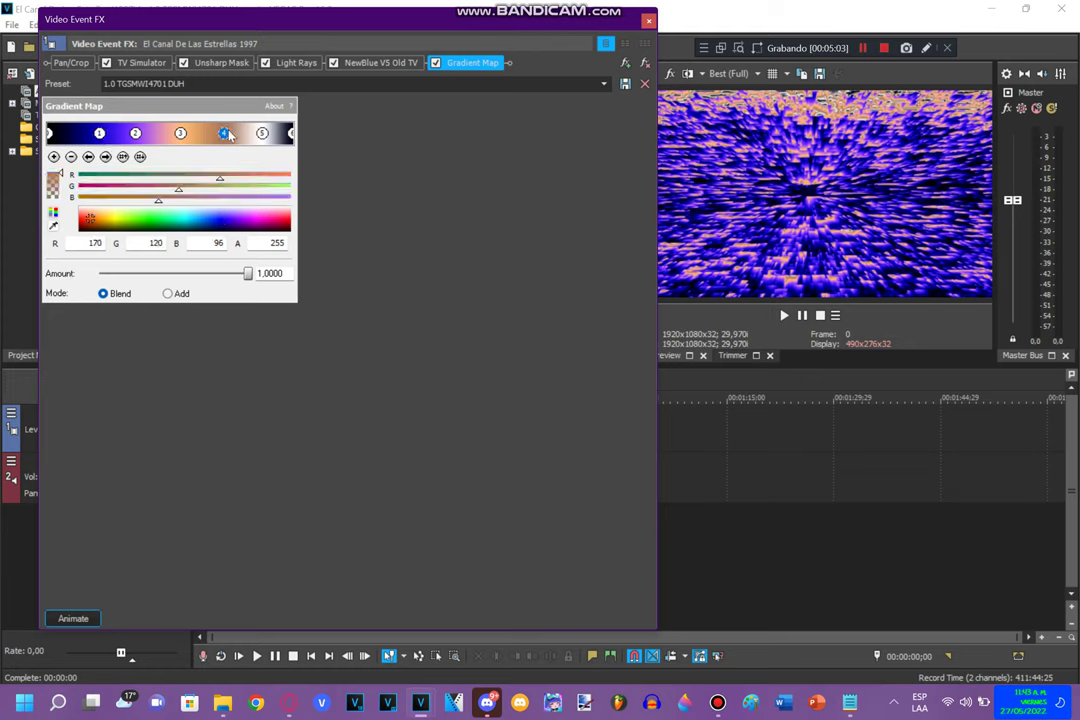
click(262, 134)
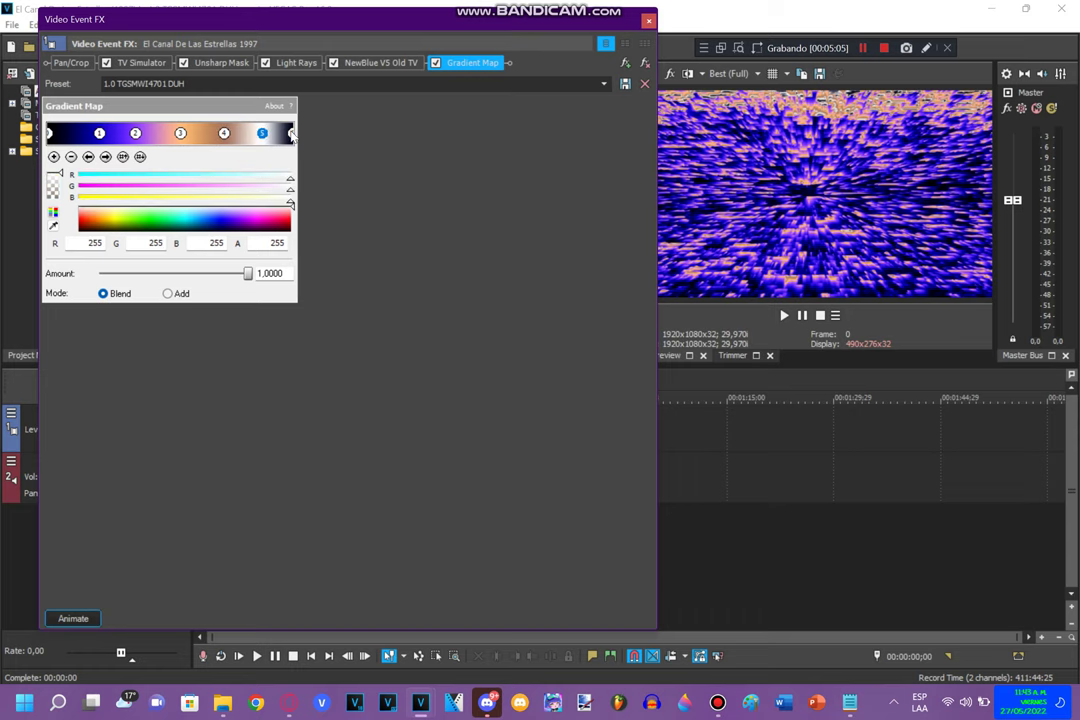
click(291, 134)
click(649, 22)
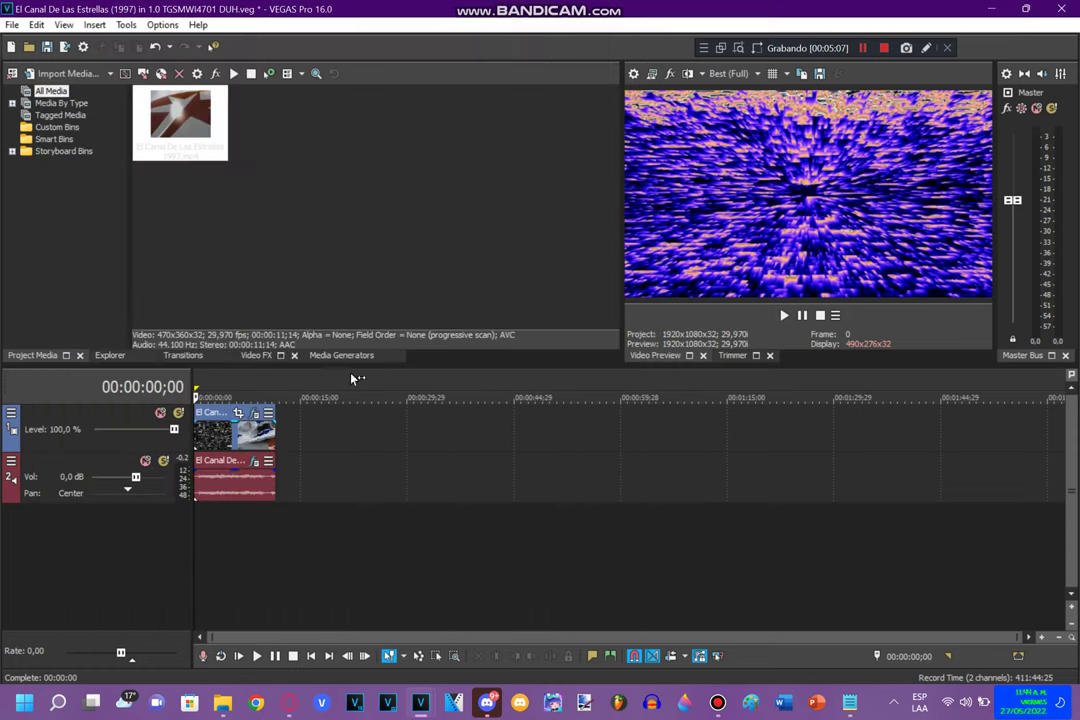
Step: Review the ExpressFX Chorus and ERZATZ settings in the El Canal De Las Estrellas clip's audio effects, including the ERZATZ presets
click(254, 461)
click(70, 62)
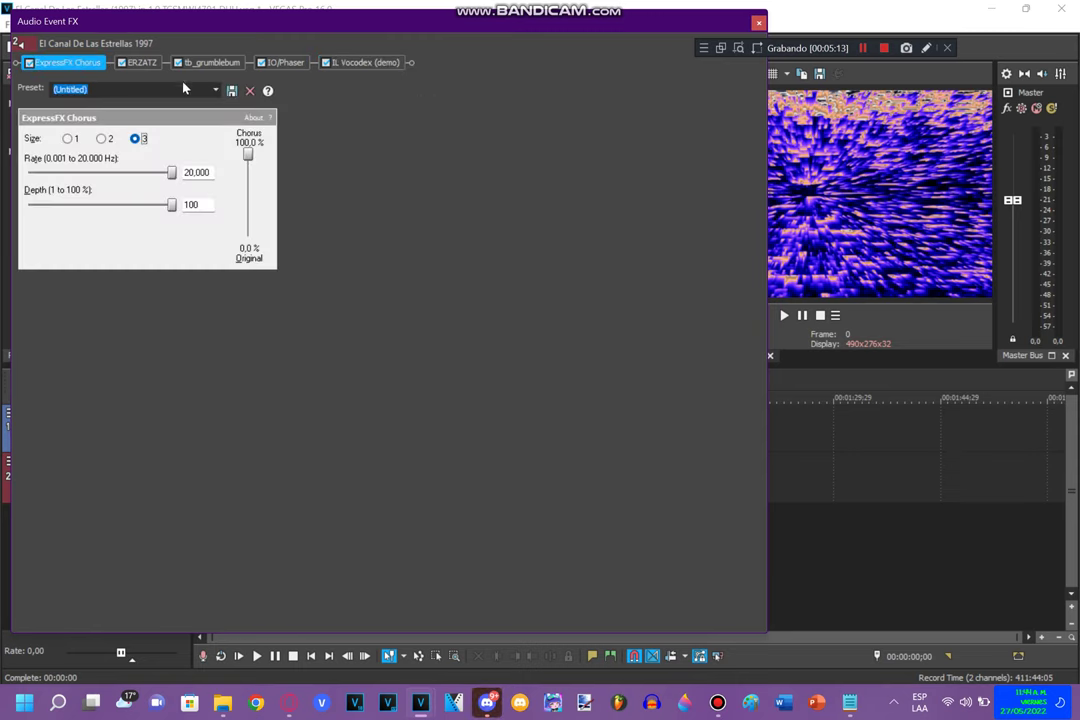
click(155, 68)
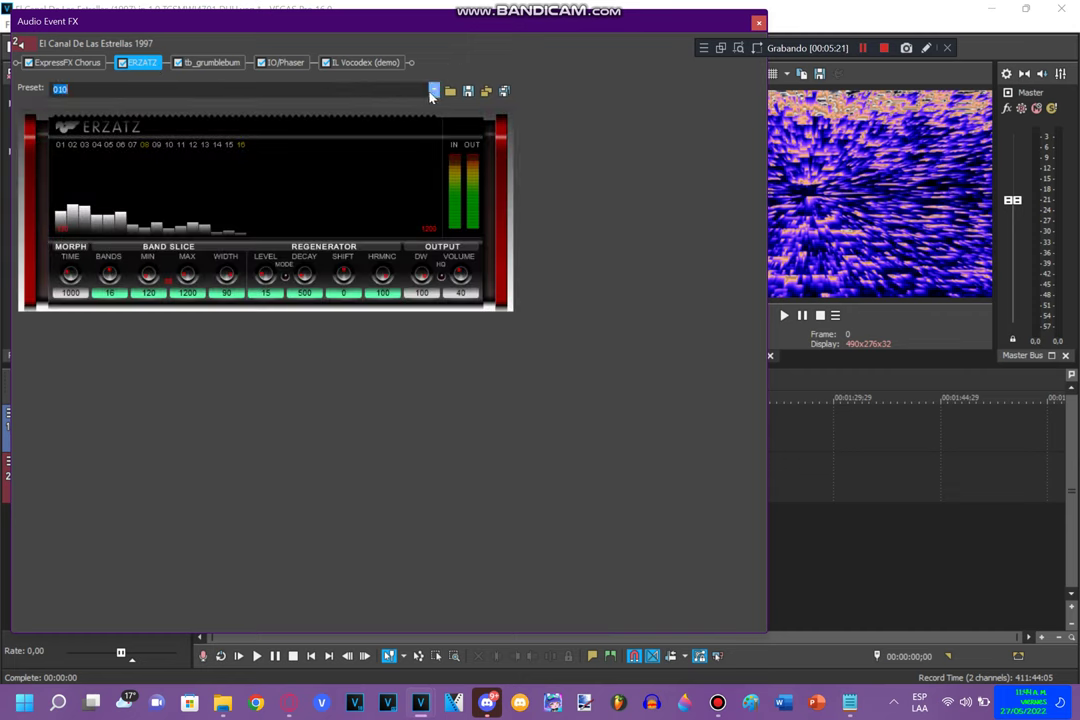
click(434, 91)
click(181, 104)
Step: Inspect the El Canal De Las Estrellas clip's tb_grumblebum, IO/Phaser and IL Vocodex settings, including the IO/Phaser presets
click(215, 62)
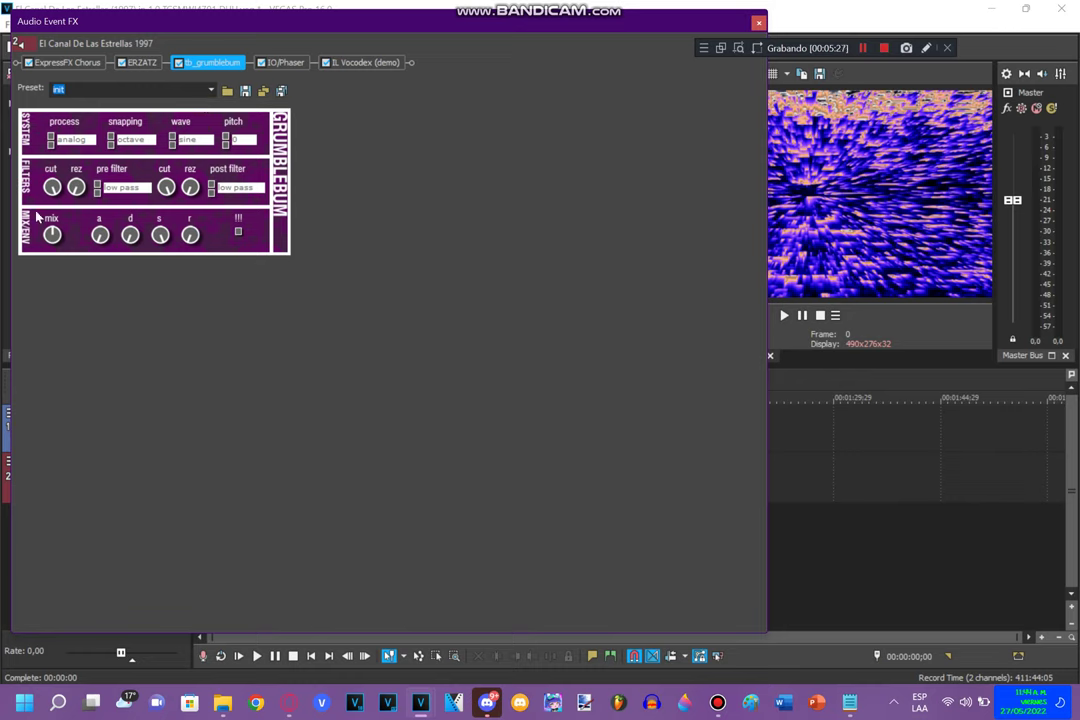
click(285, 63)
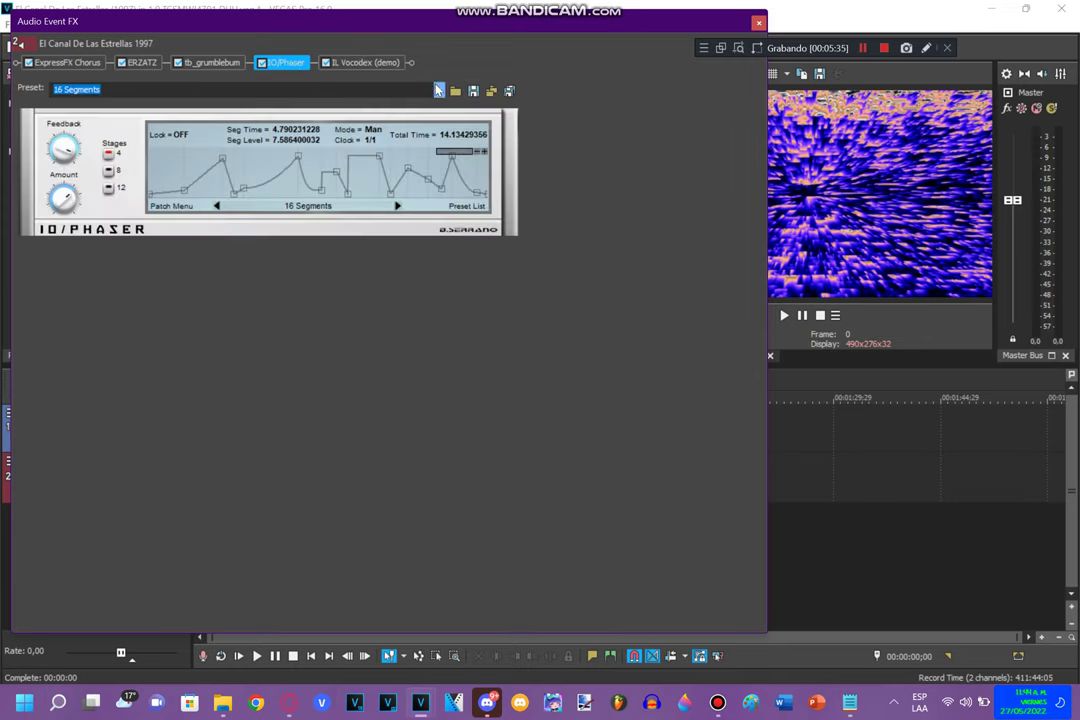
click(437, 90)
click(105, 105)
click(350, 63)
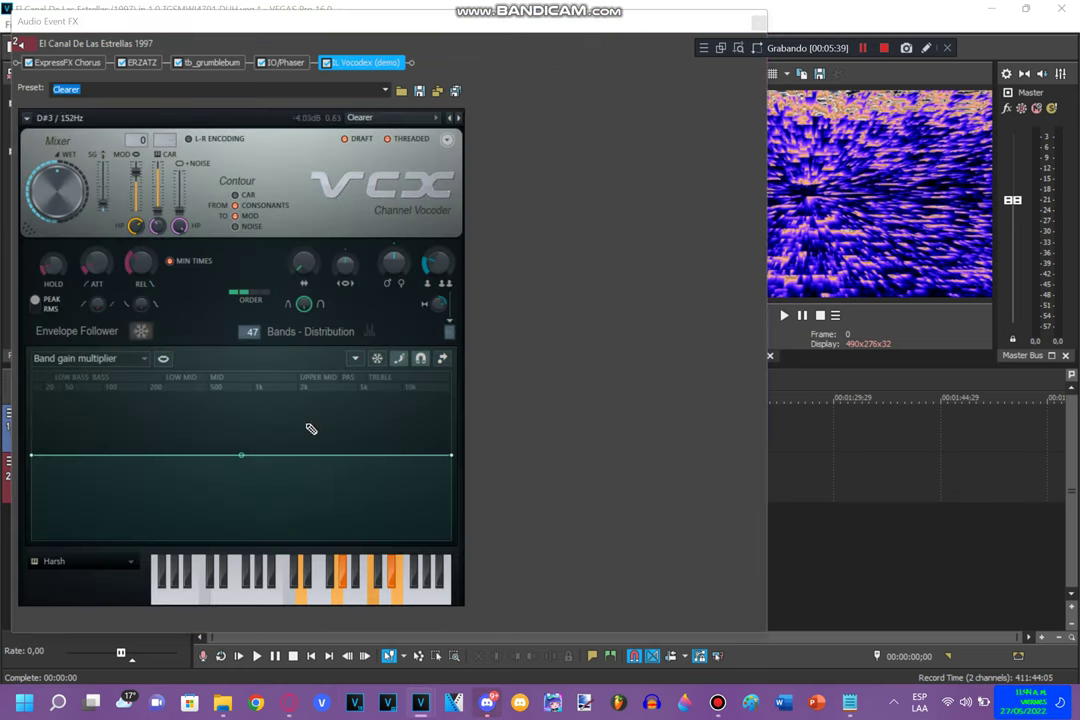
Step: Play the El Canal De Las Estrellas clip to preview its effects and close the audio effects window
click(785, 315)
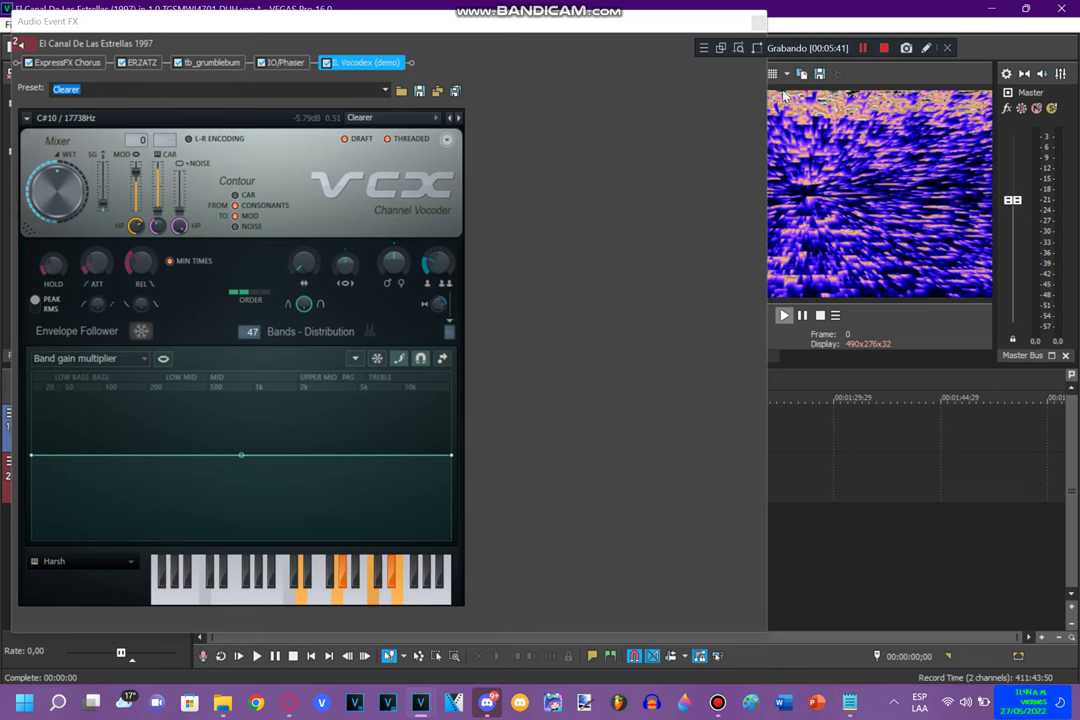
click(759, 21)
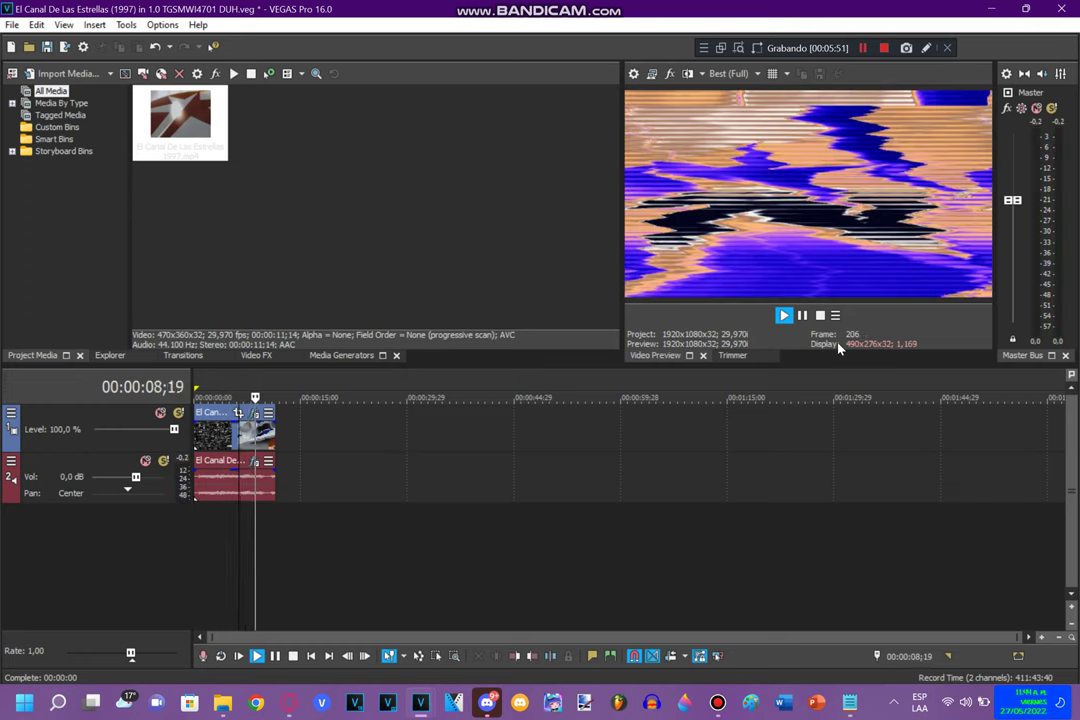
click(863, 48)
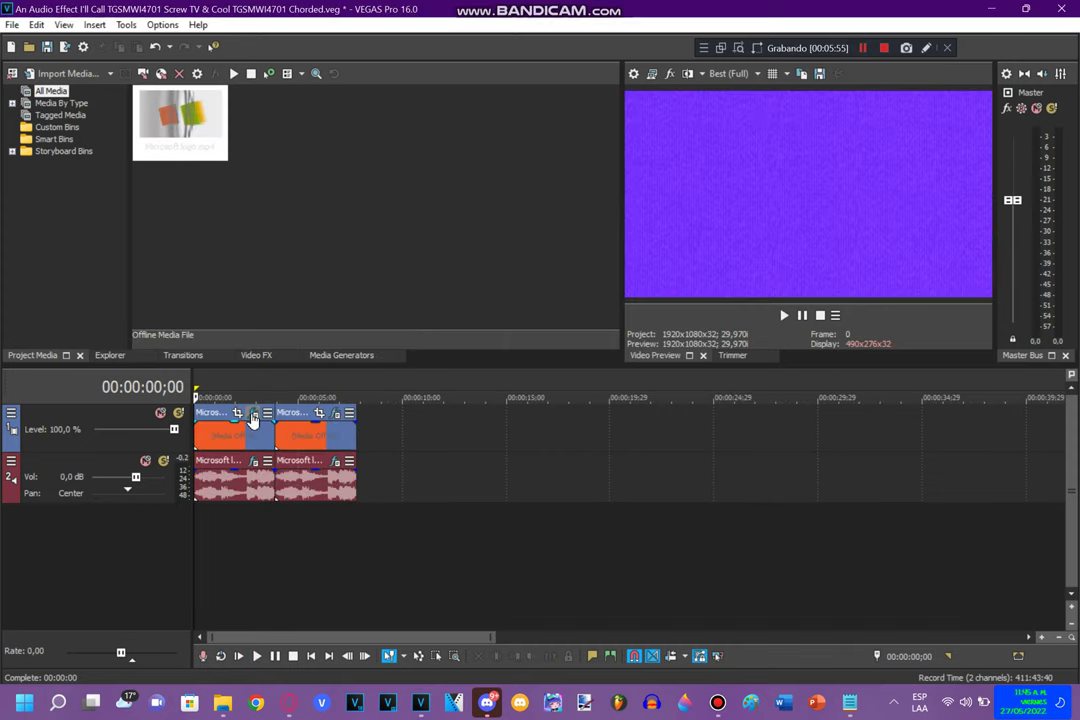
Step: Examine the first Microsoft logo clip's TV Simulator settings and each Gradient Map colour point, closing the video effects window when finished
click(254, 415)
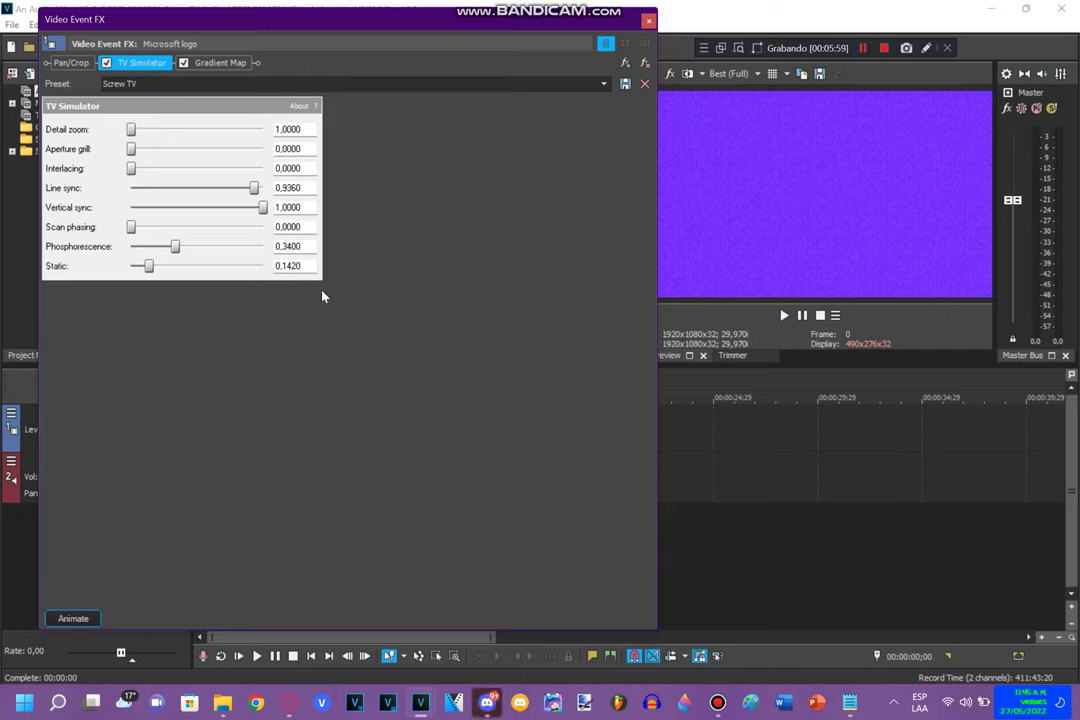
click(215, 62)
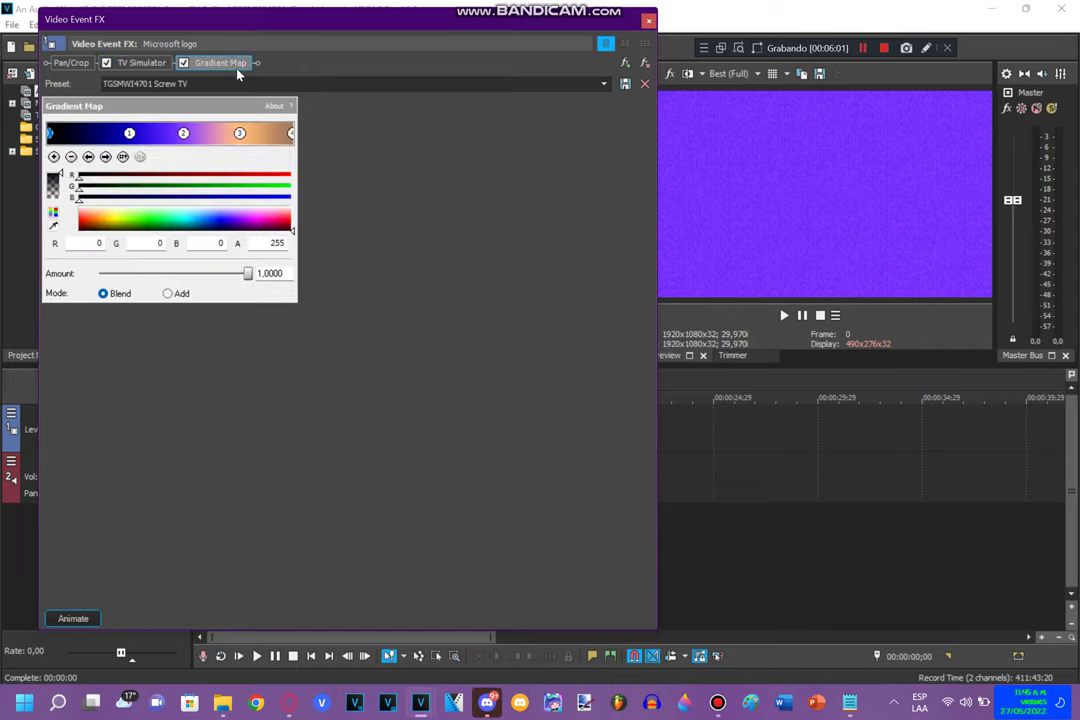
click(129, 134)
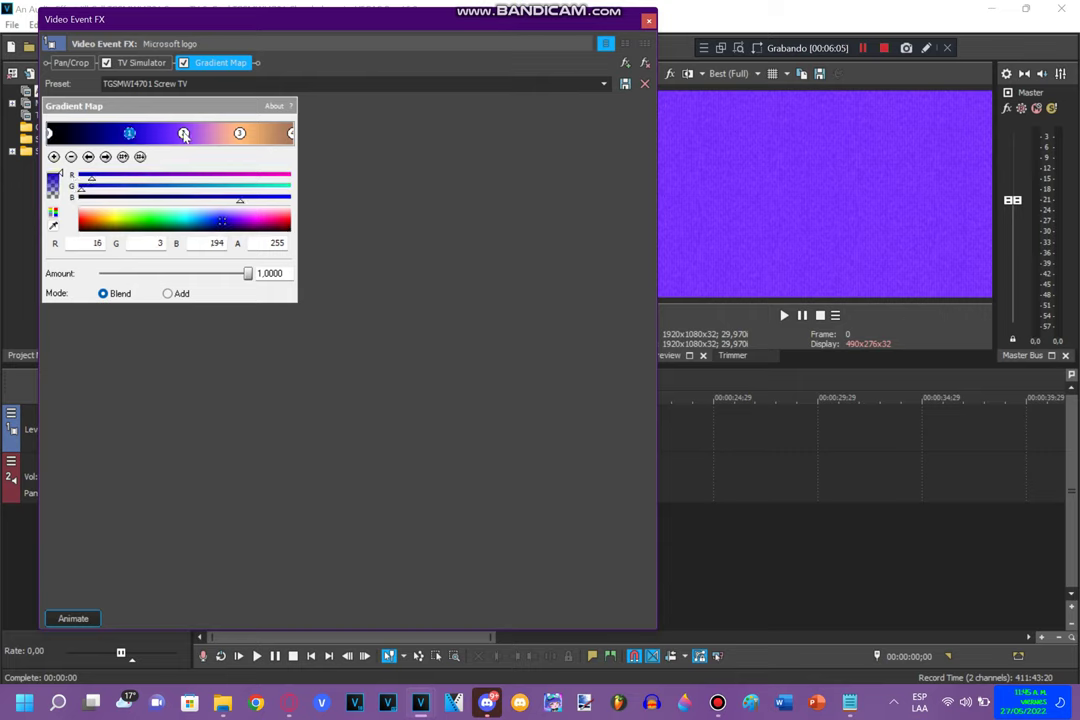
click(183, 134)
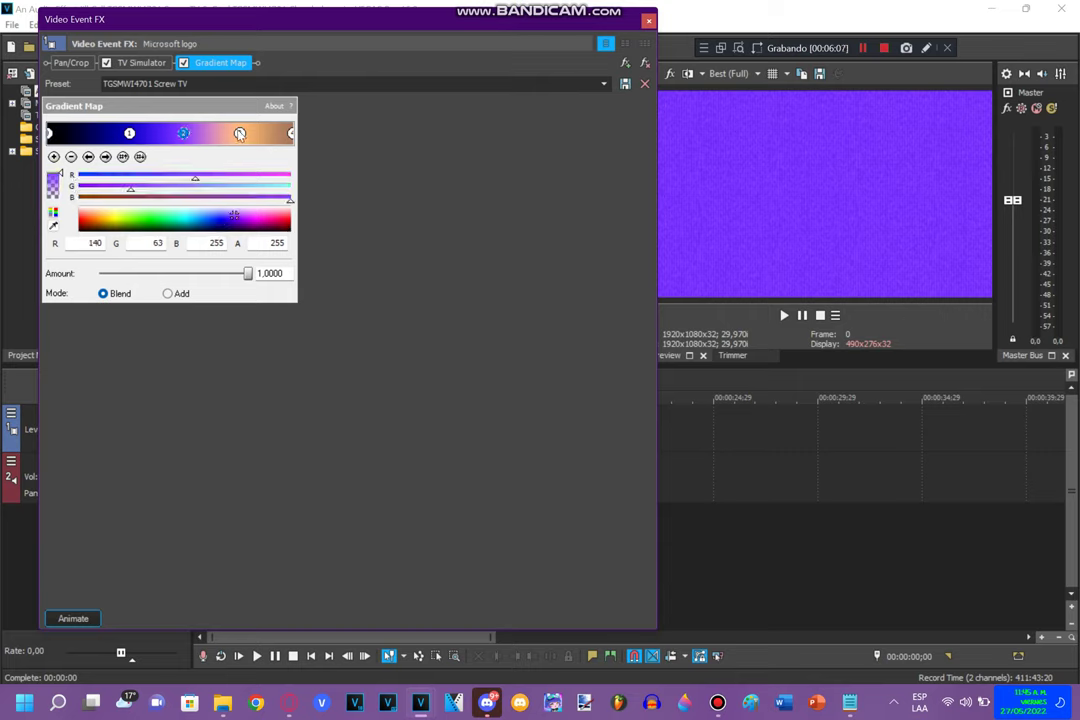
click(240, 134)
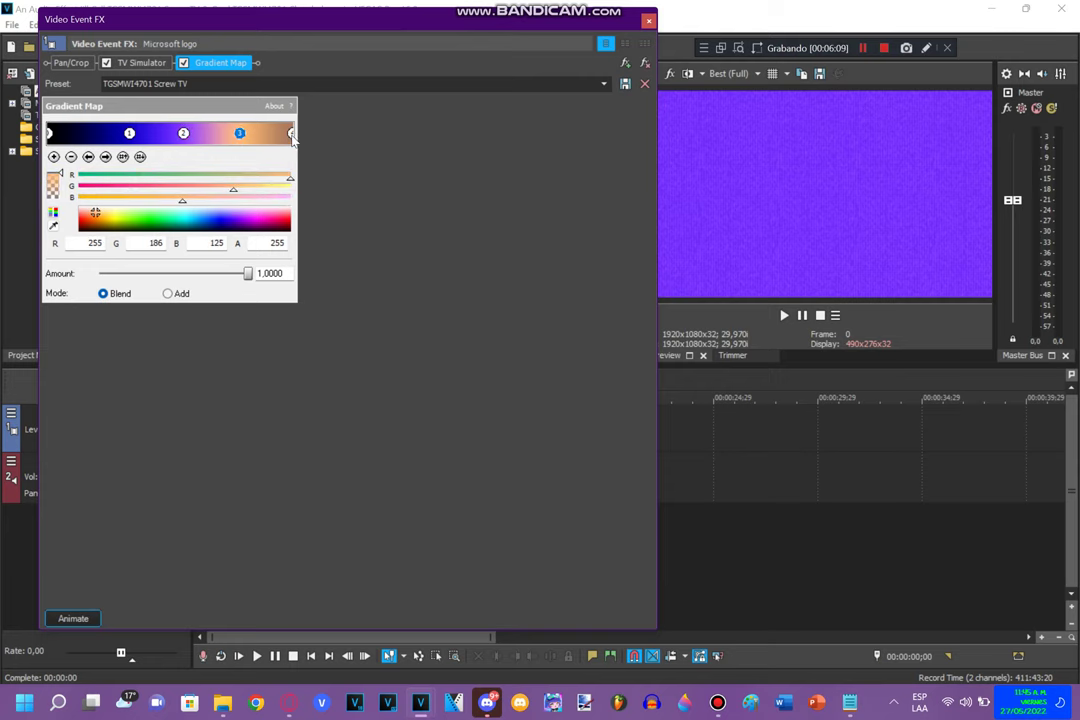
click(291, 134)
click(648, 20)
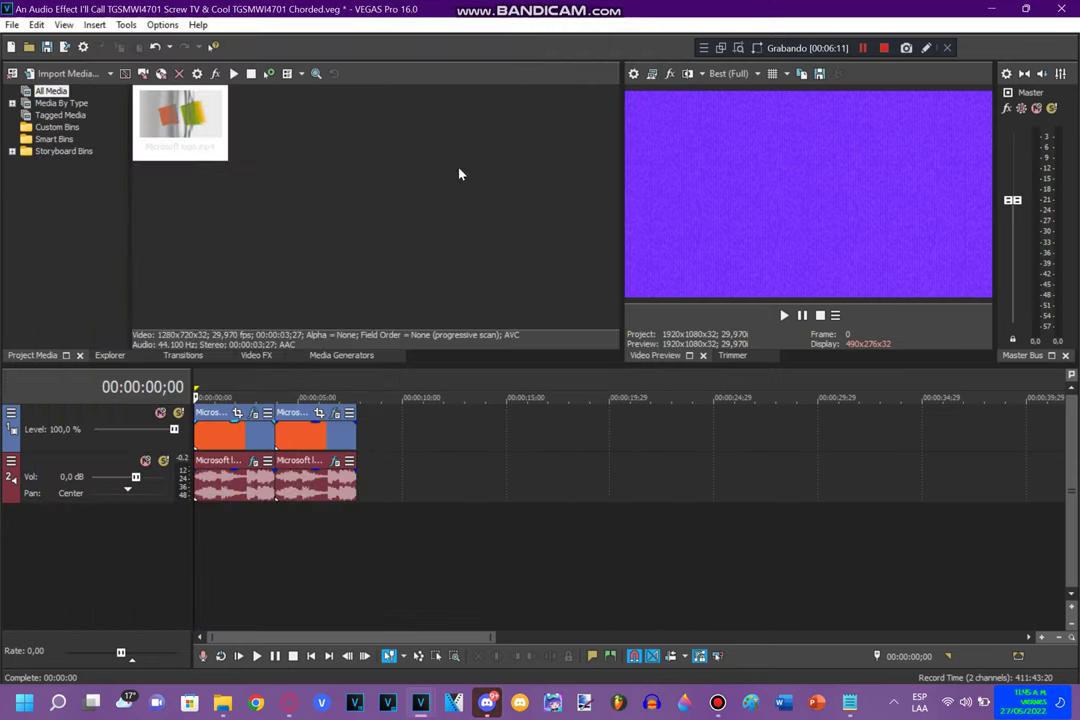
Step: Review the first Microsoft logo clip's IL Vocodex and Flange/Wah-Wah audio settings and close the audio effects window
click(256, 463)
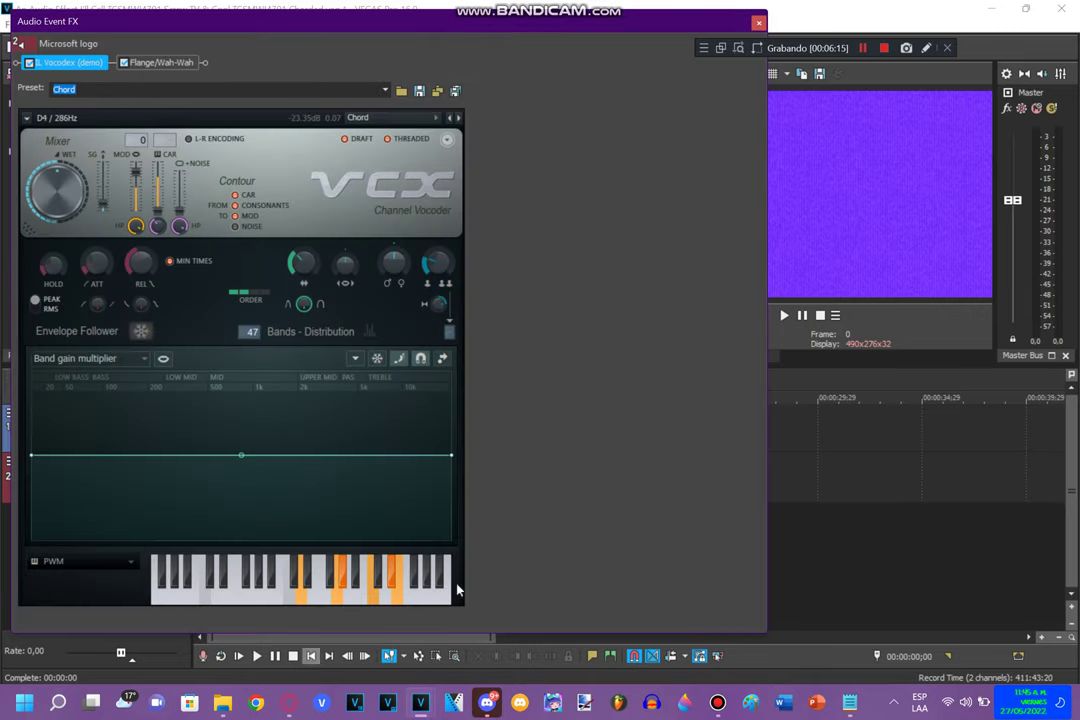
click(172, 64)
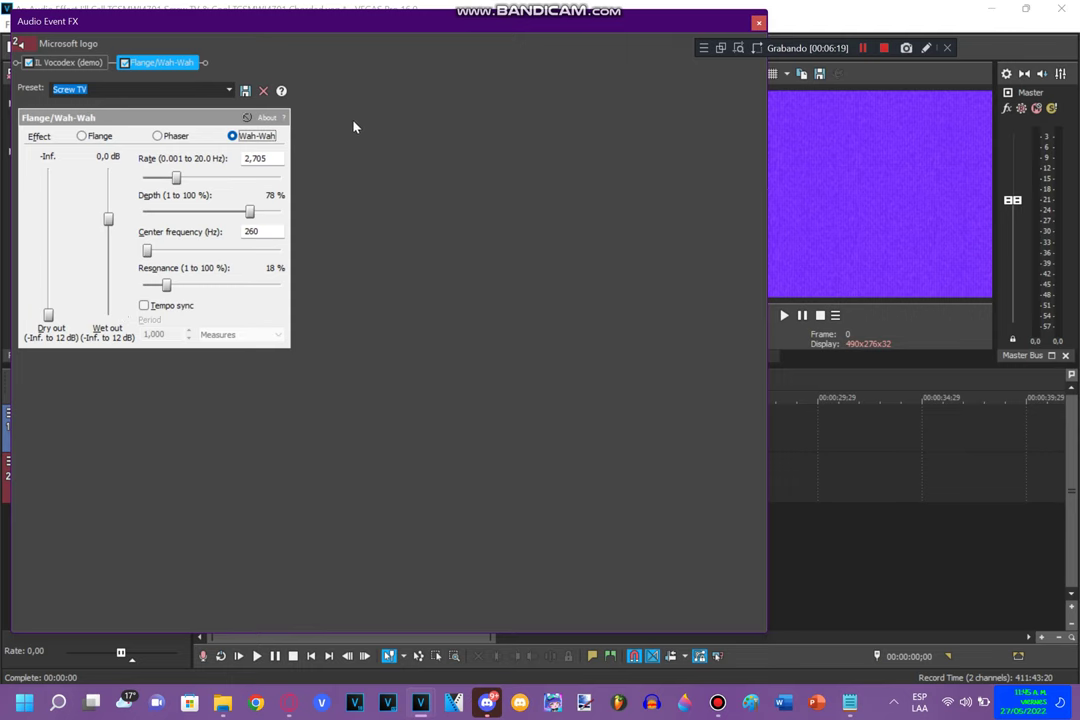
click(759, 22)
Step: Go to the start of the second Microsoft logo clip and examine each colour point of its Gradient Map effect
click(275, 525)
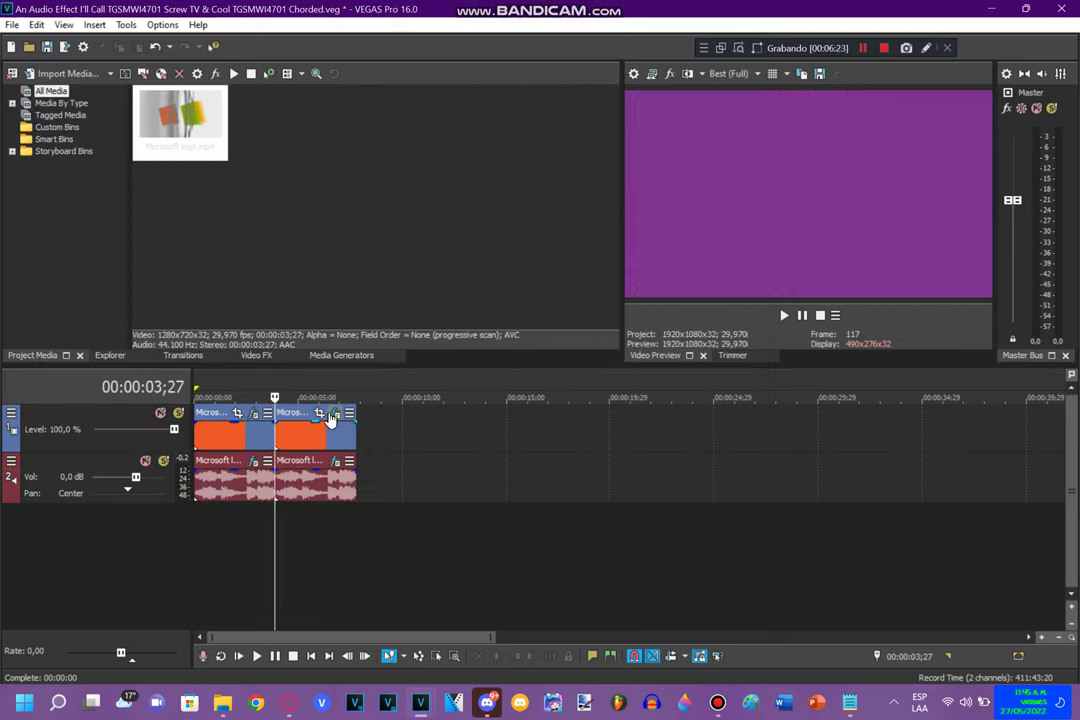
click(333, 414)
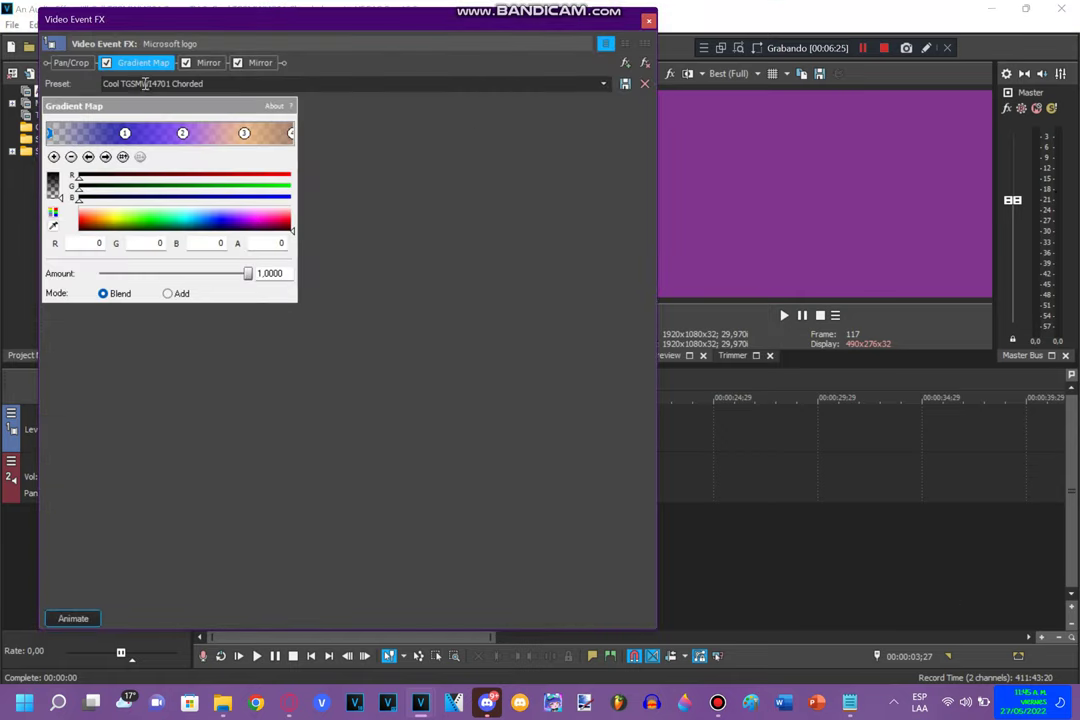
click(125, 134)
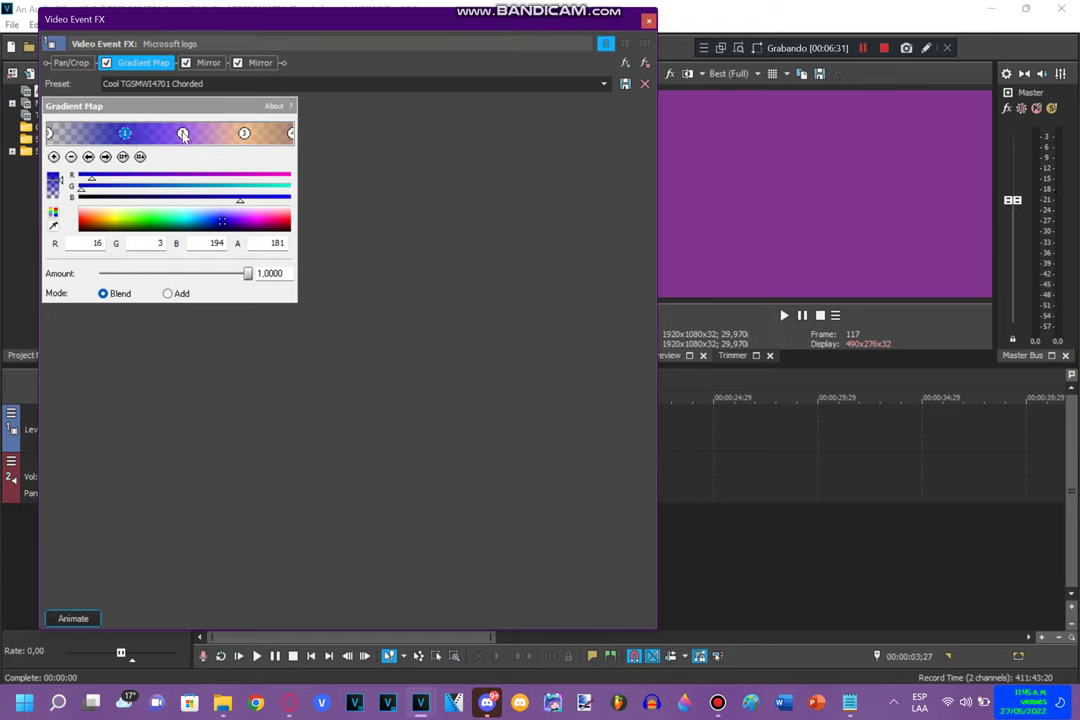
click(183, 134)
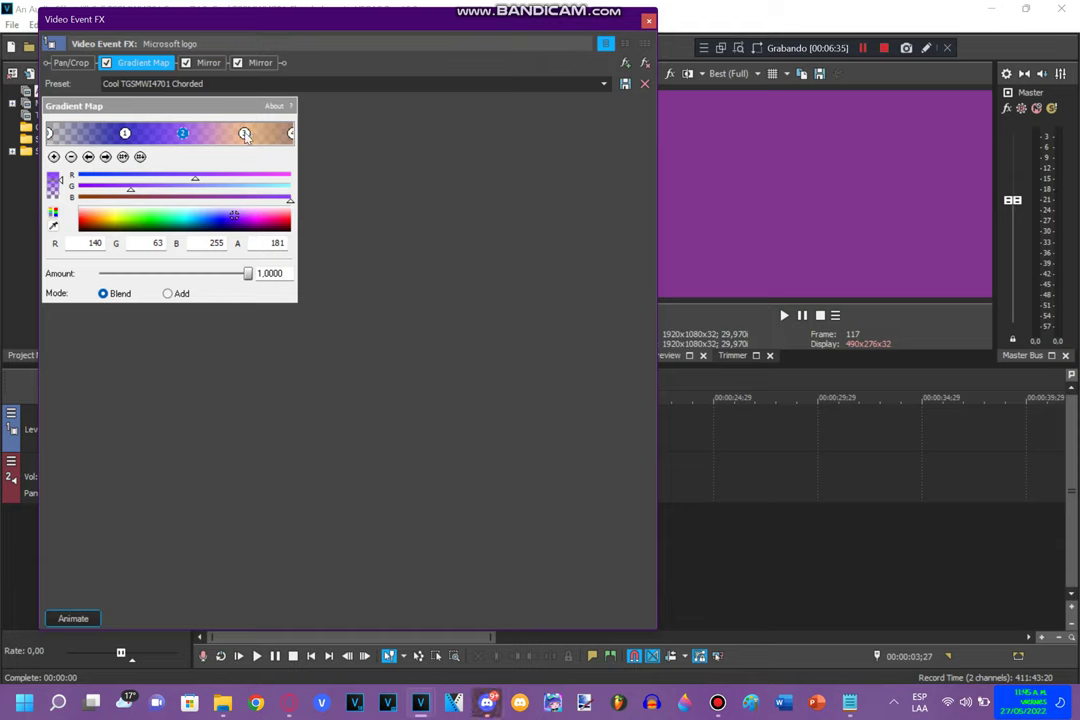
click(245, 134)
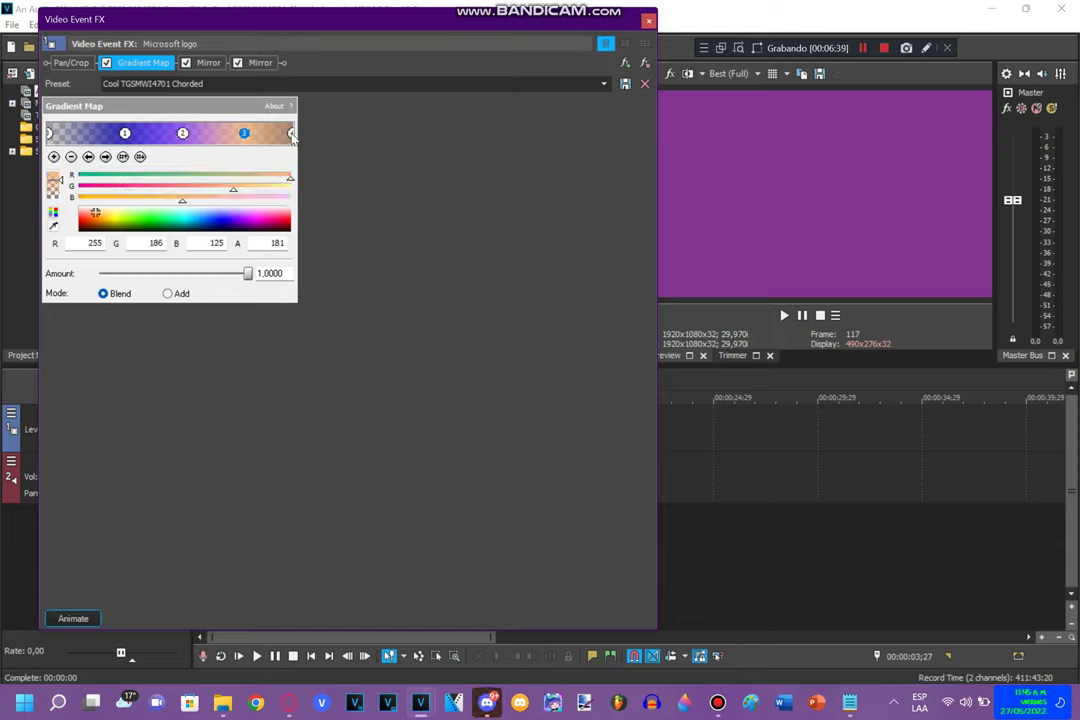
click(291, 134)
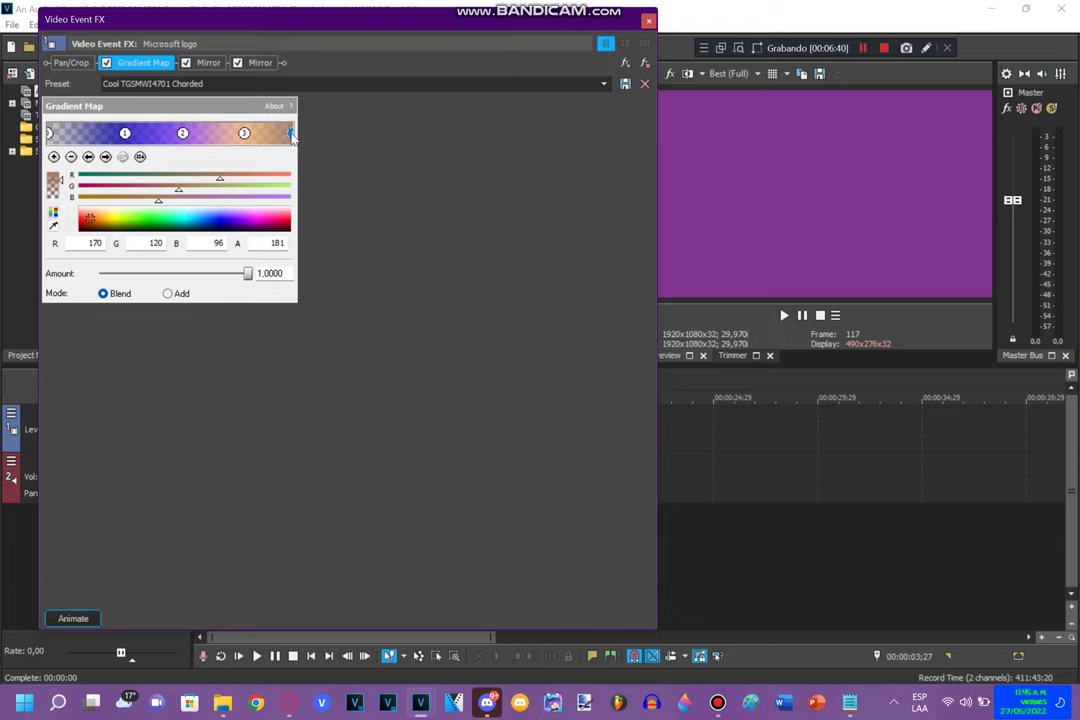
Step: Check the settings of the second Microsoft logo clip's two Mirror effects and close the video effects window
click(206, 63)
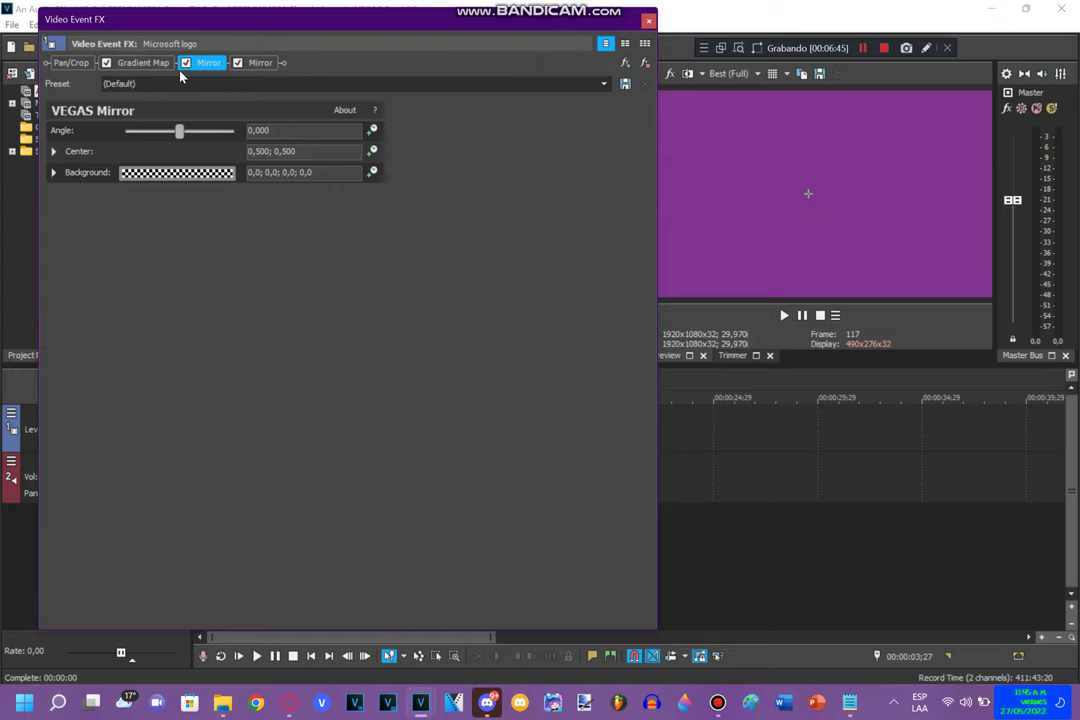
click(270, 66)
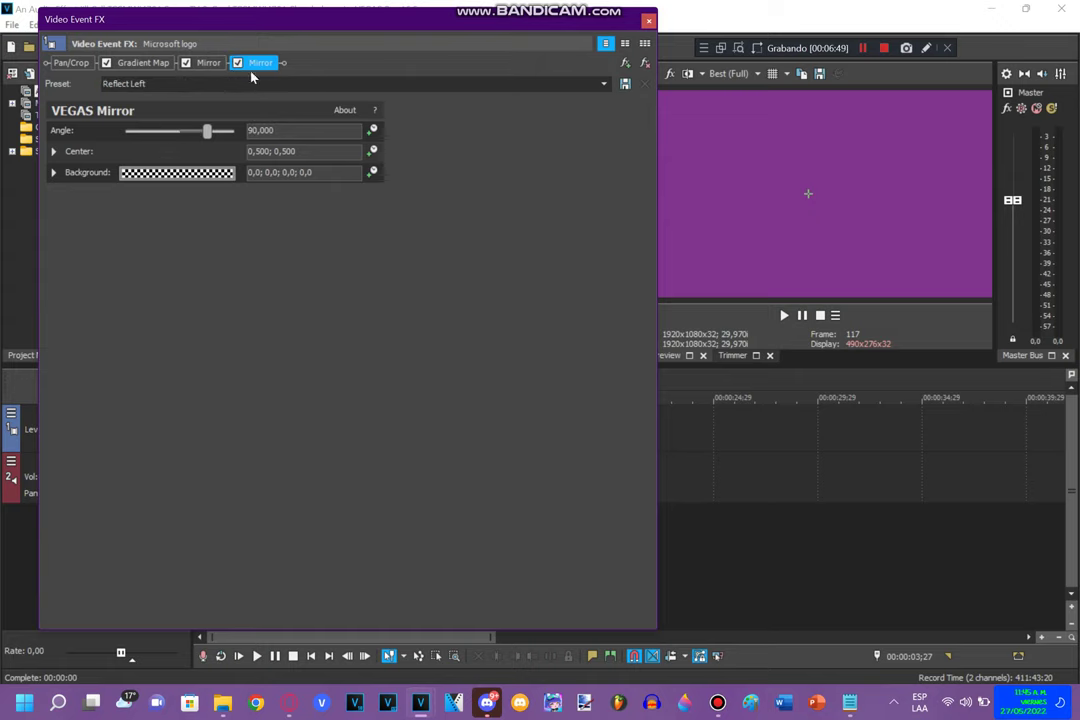
click(649, 20)
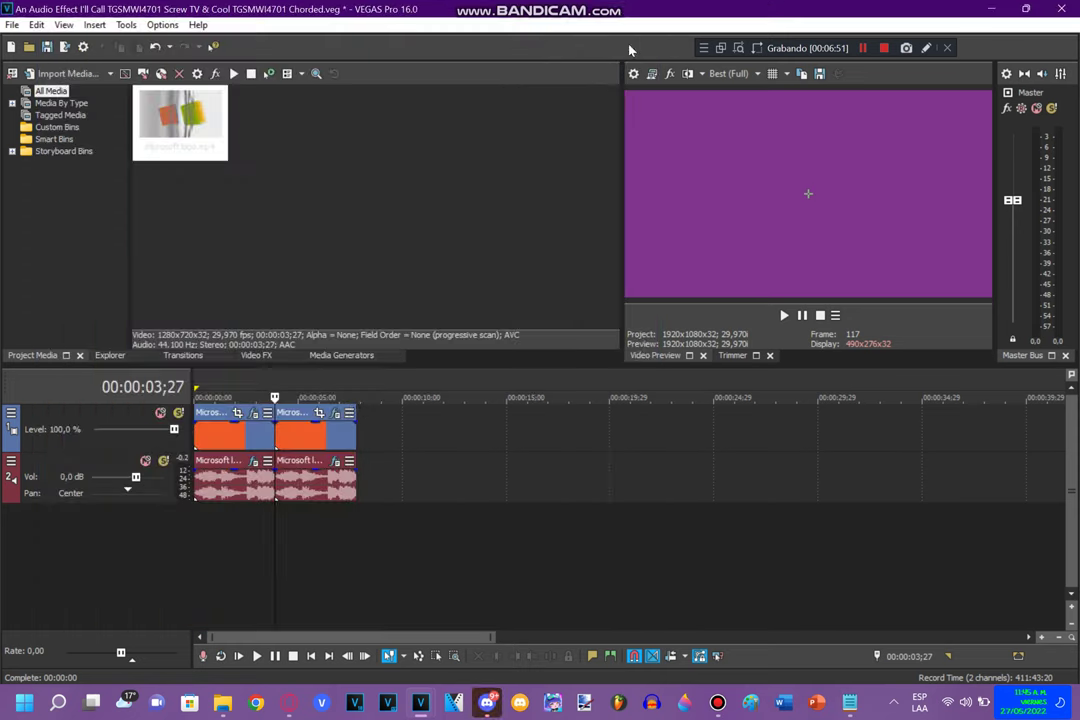
Step: Review the second Microsoft logo clip's IL Vocodex audio settings and play the project from the start to preview both effects
click(337, 461)
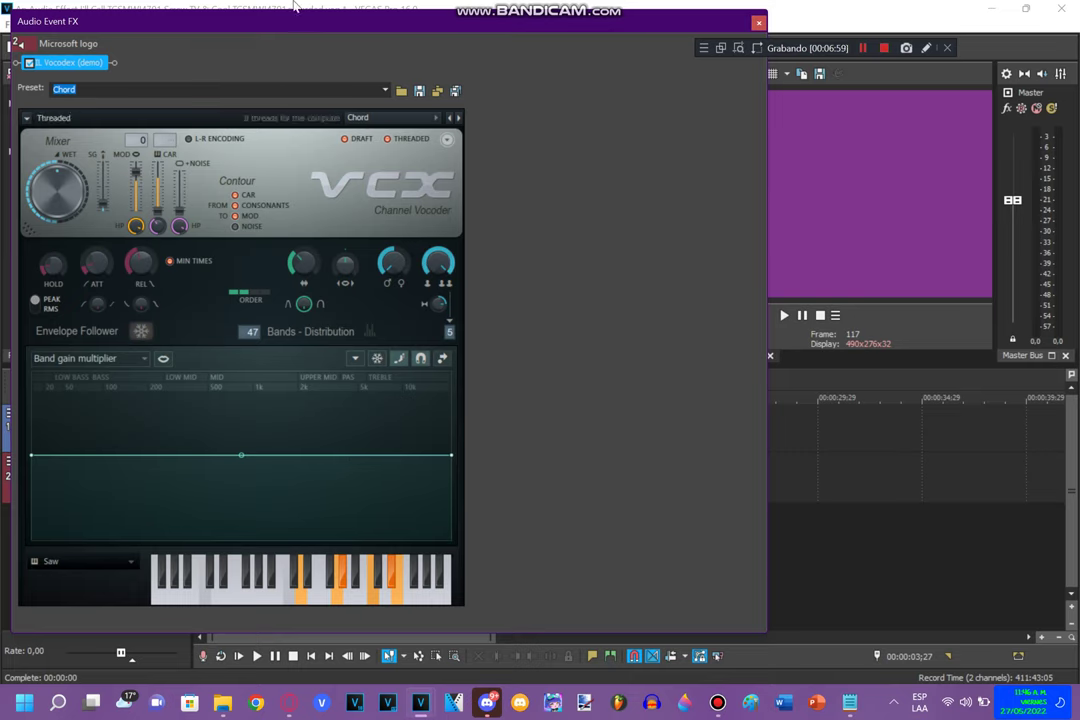
click(758, 26)
key(Home)
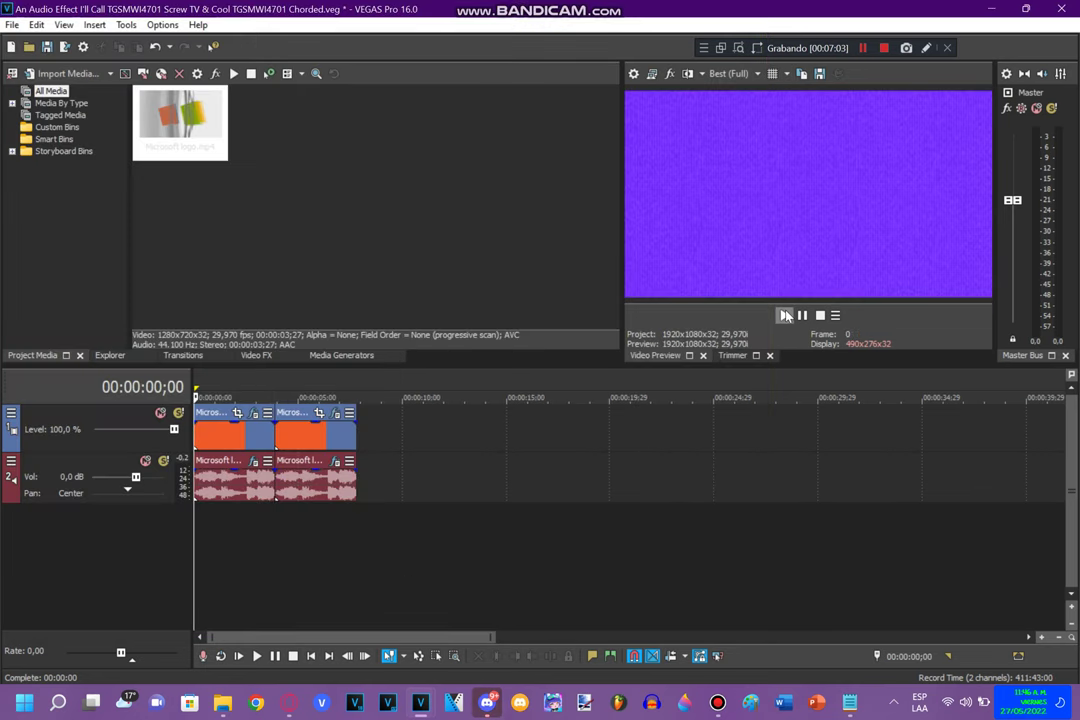
click(786, 316)
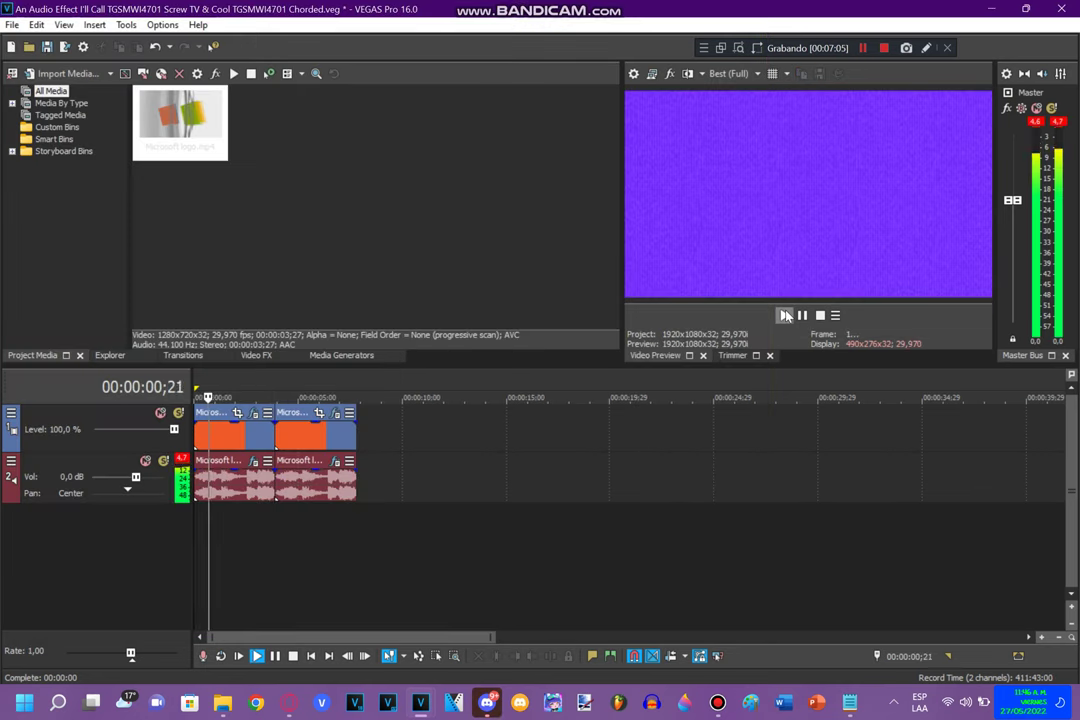